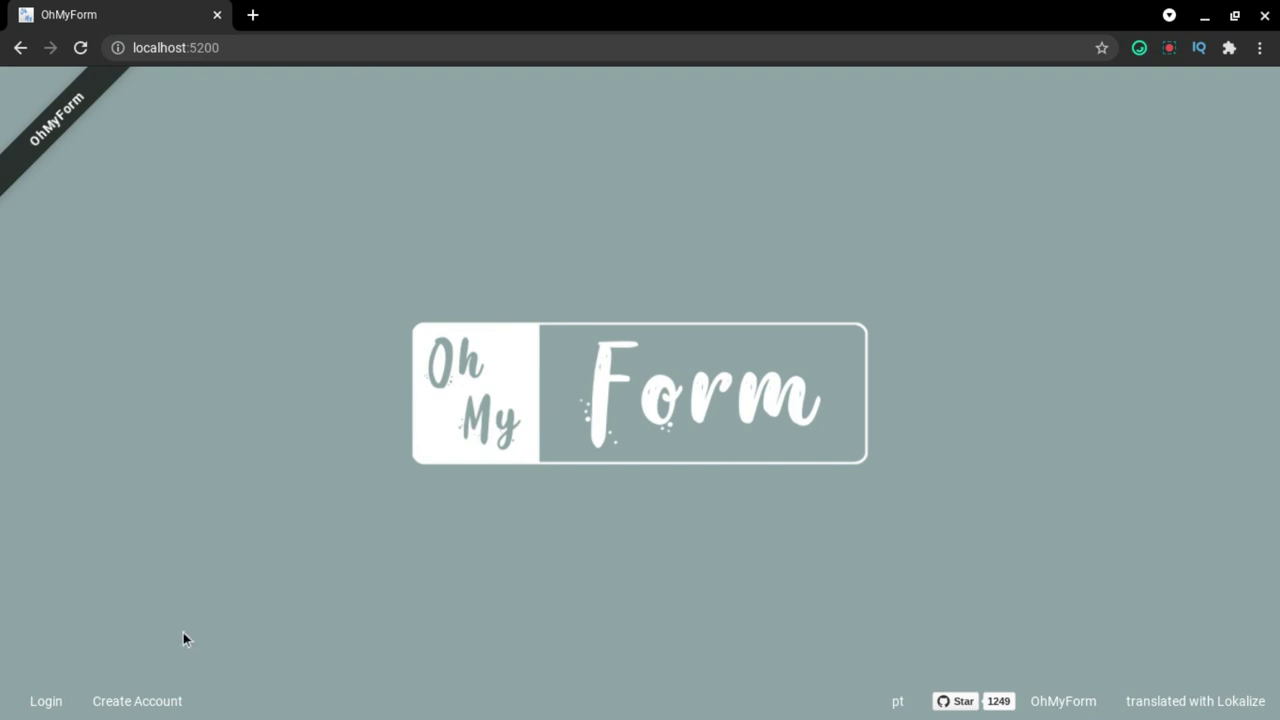
Log in as the administrator with the browser's saved credentials and open the Forms list.
left_click(47, 701)
left_click(47, 703)
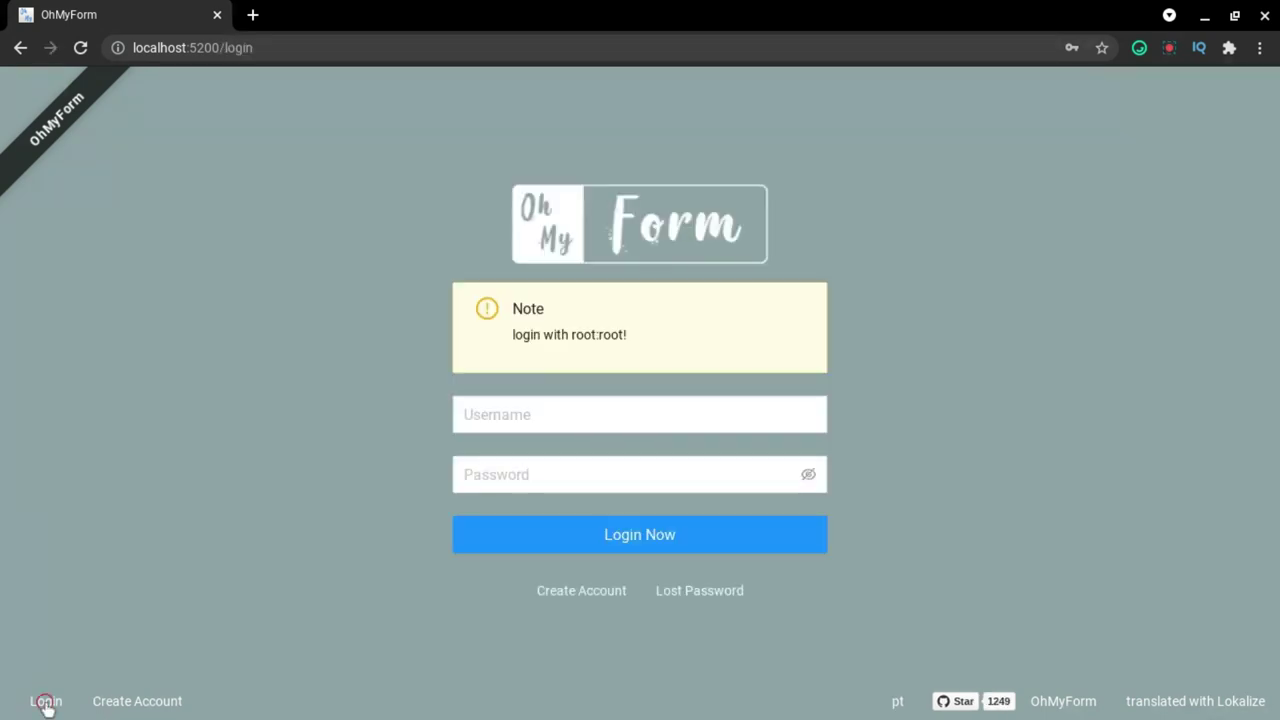
left_click(533, 414)
left_click(224, 459)
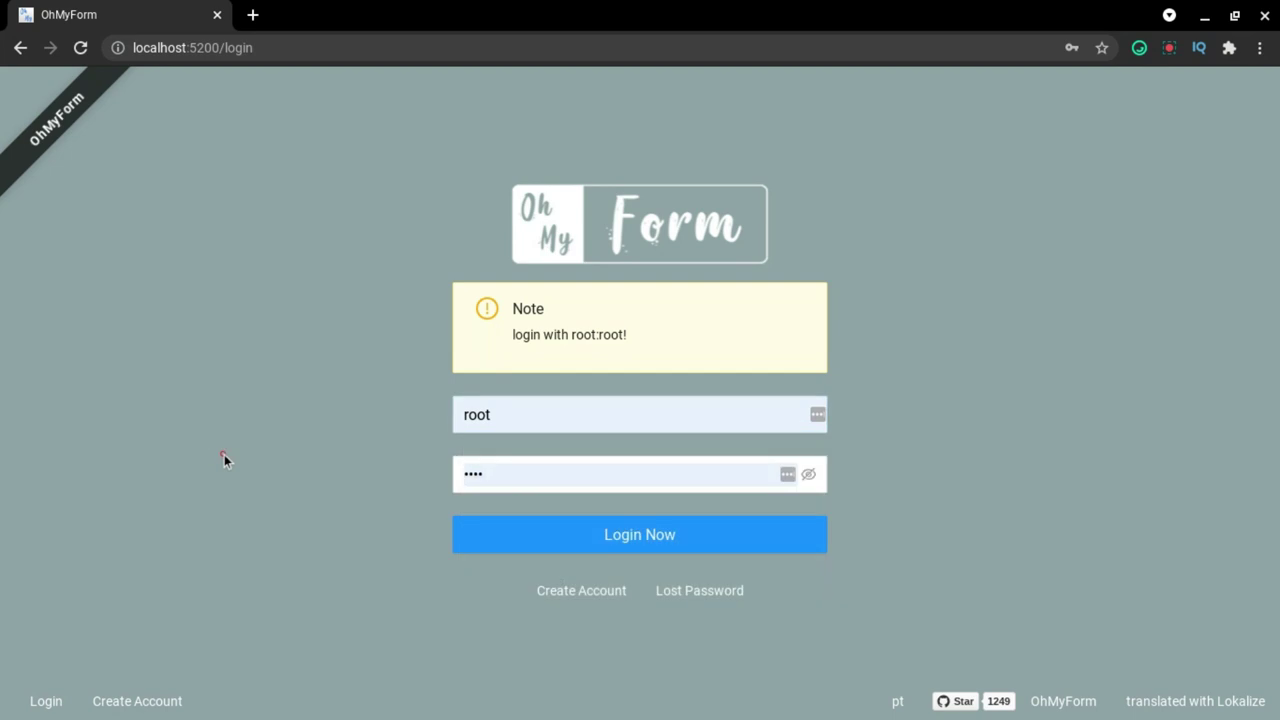
left_click(579, 545)
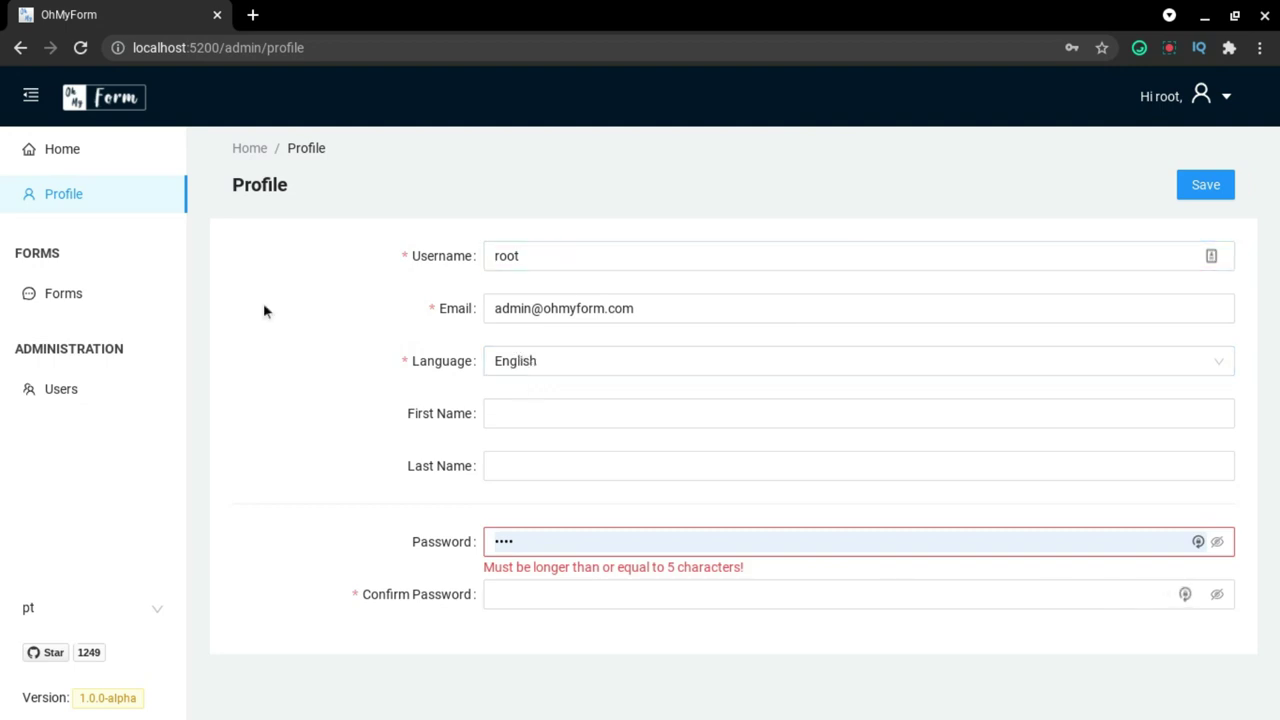
left_click(83, 303)
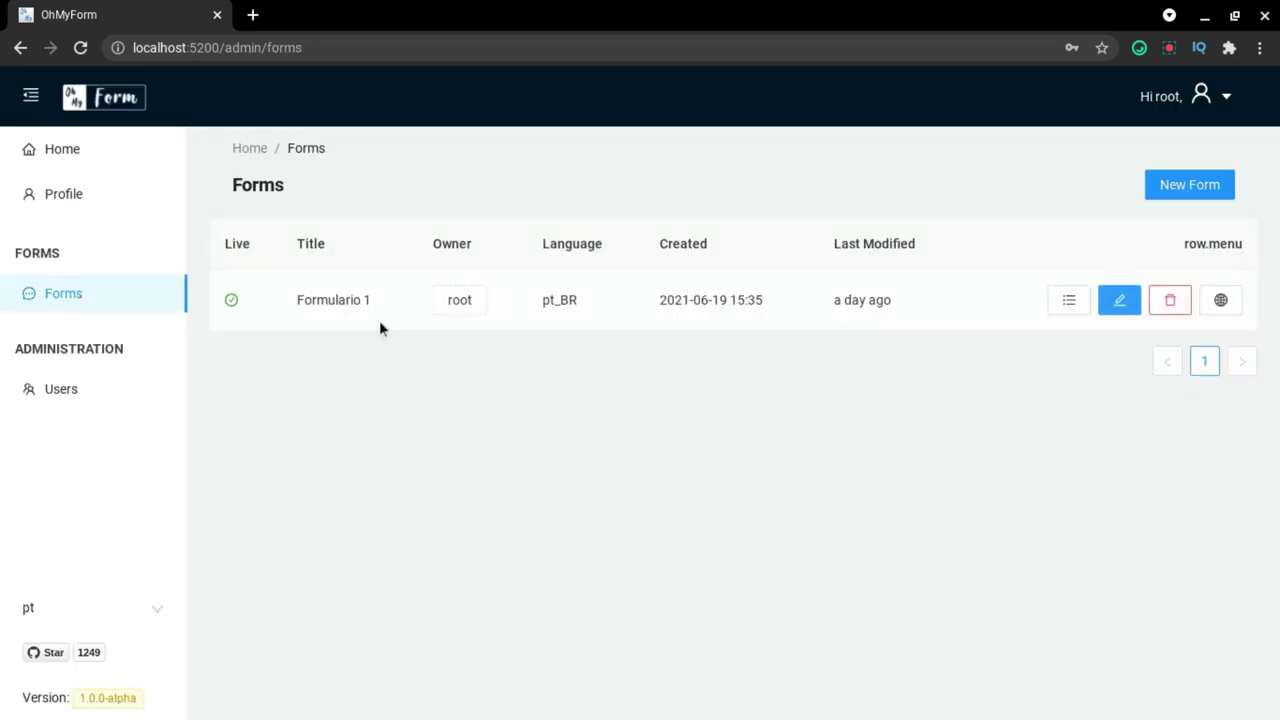
left_click(76, 389)
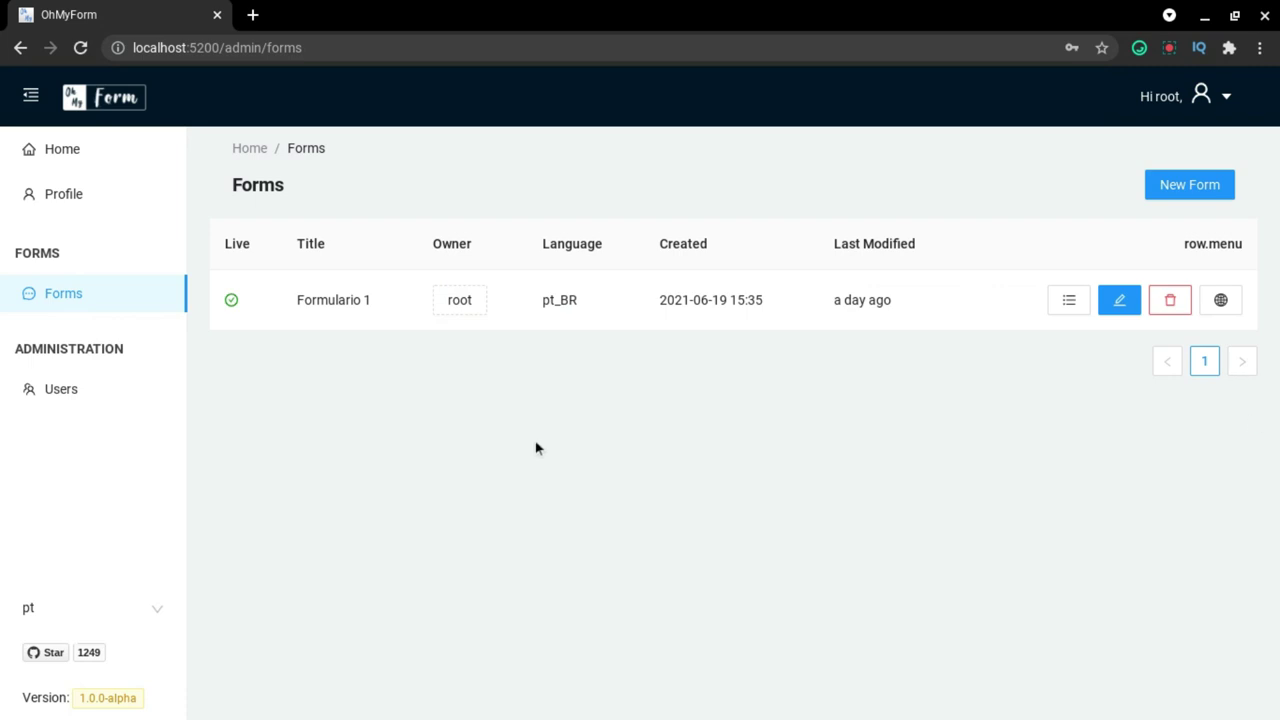
left_click(1121, 302)
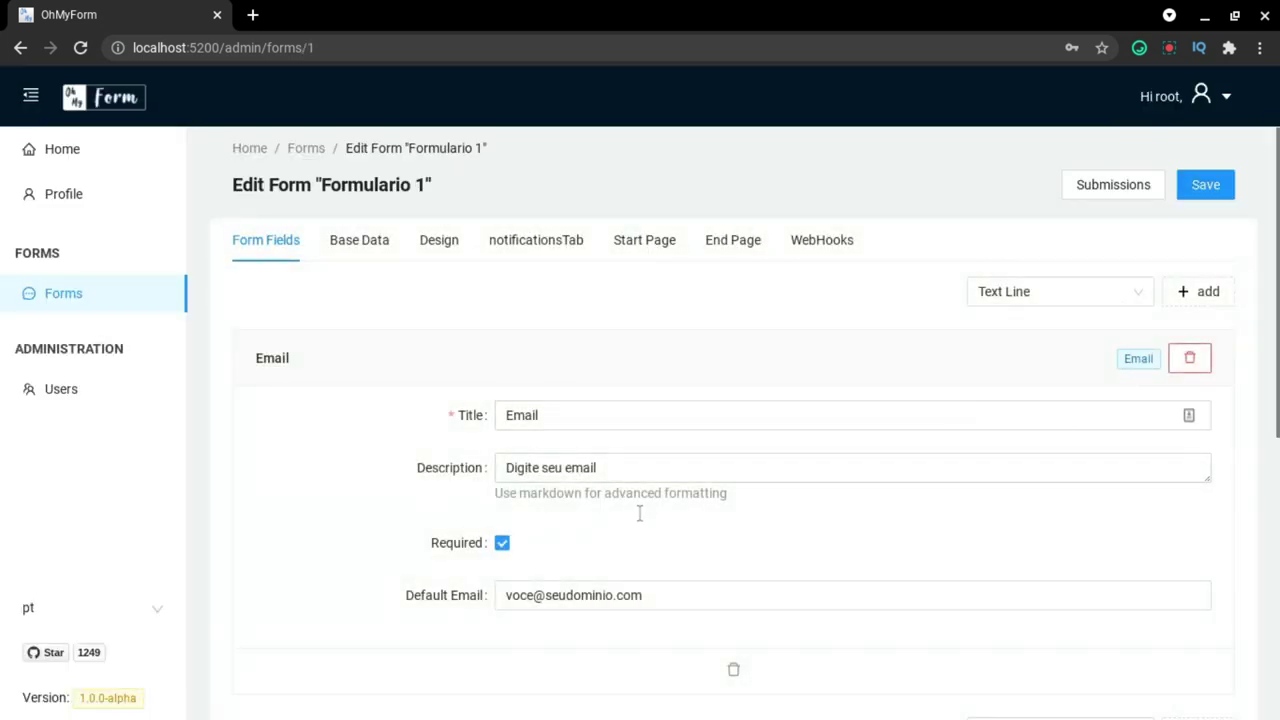
scroll(480, 423, "down", 4)
scroll(480, 426, "up", 4)
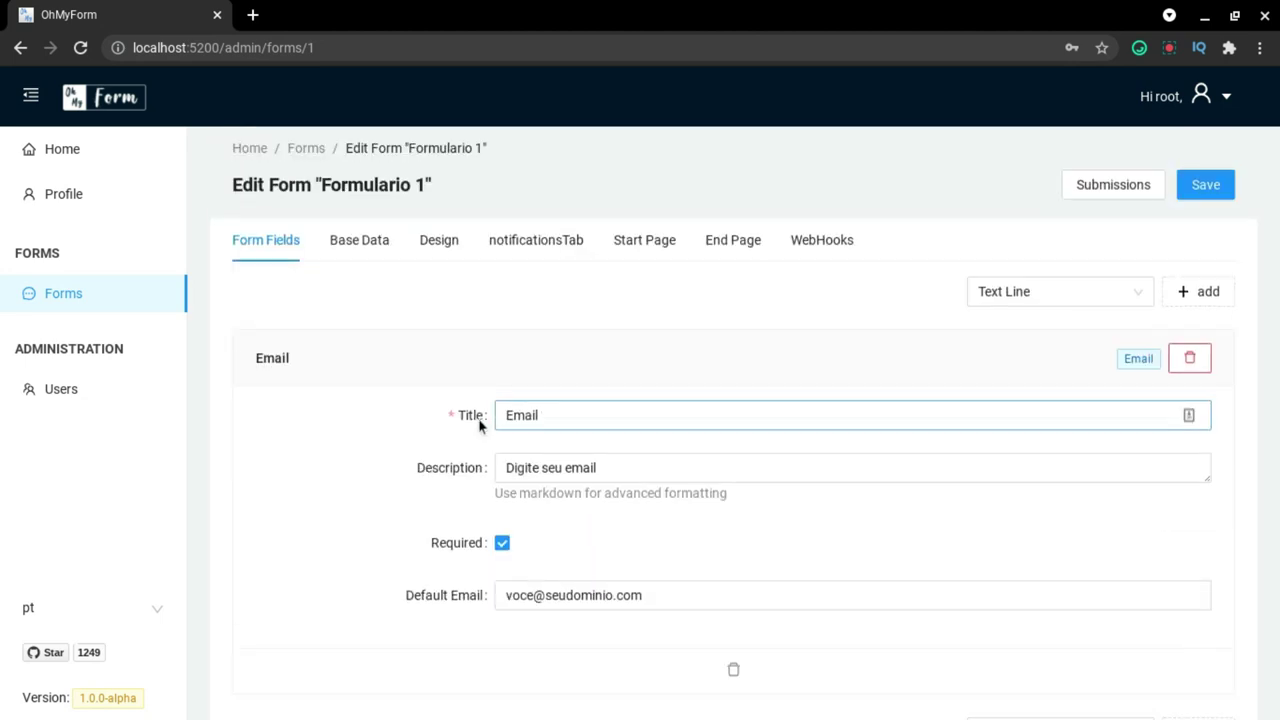
left_click(104, 303)
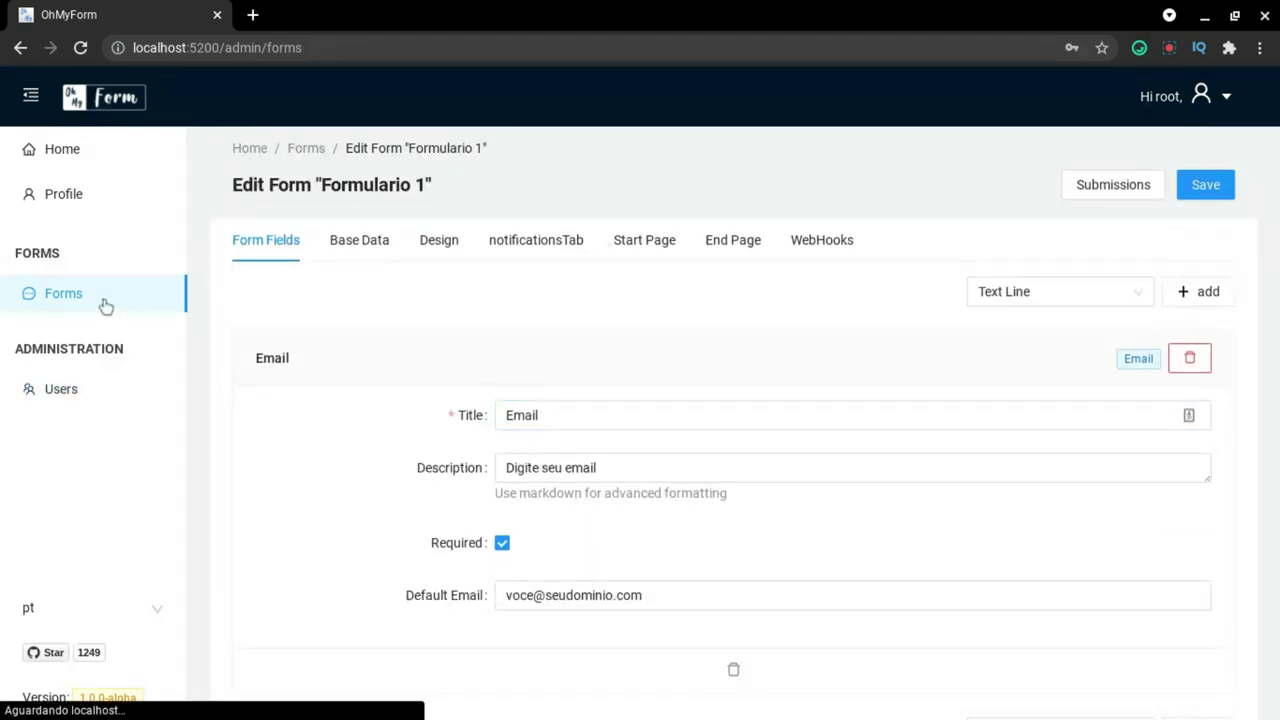
Create a live form titled 'Formulário Teker' in pt_BR with the footer shown, and save it.
left_click(1180, 190)
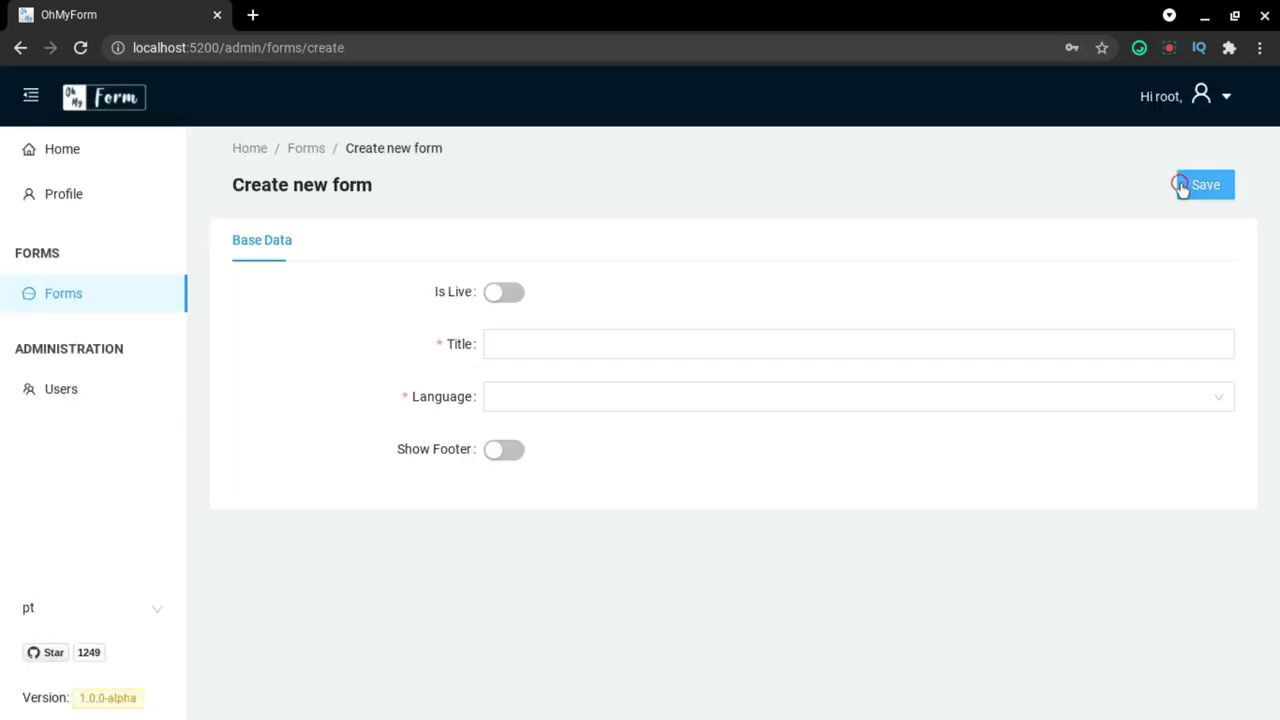
left_click(518, 295)
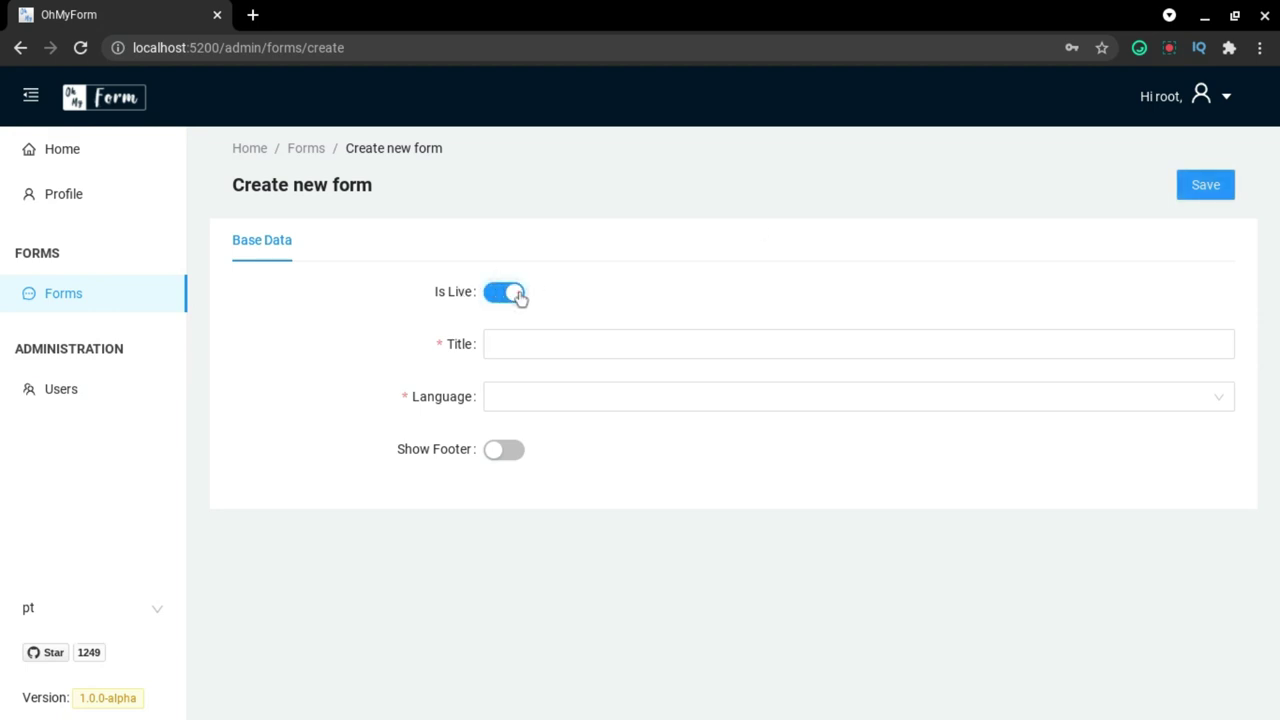
left_click(517, 337)
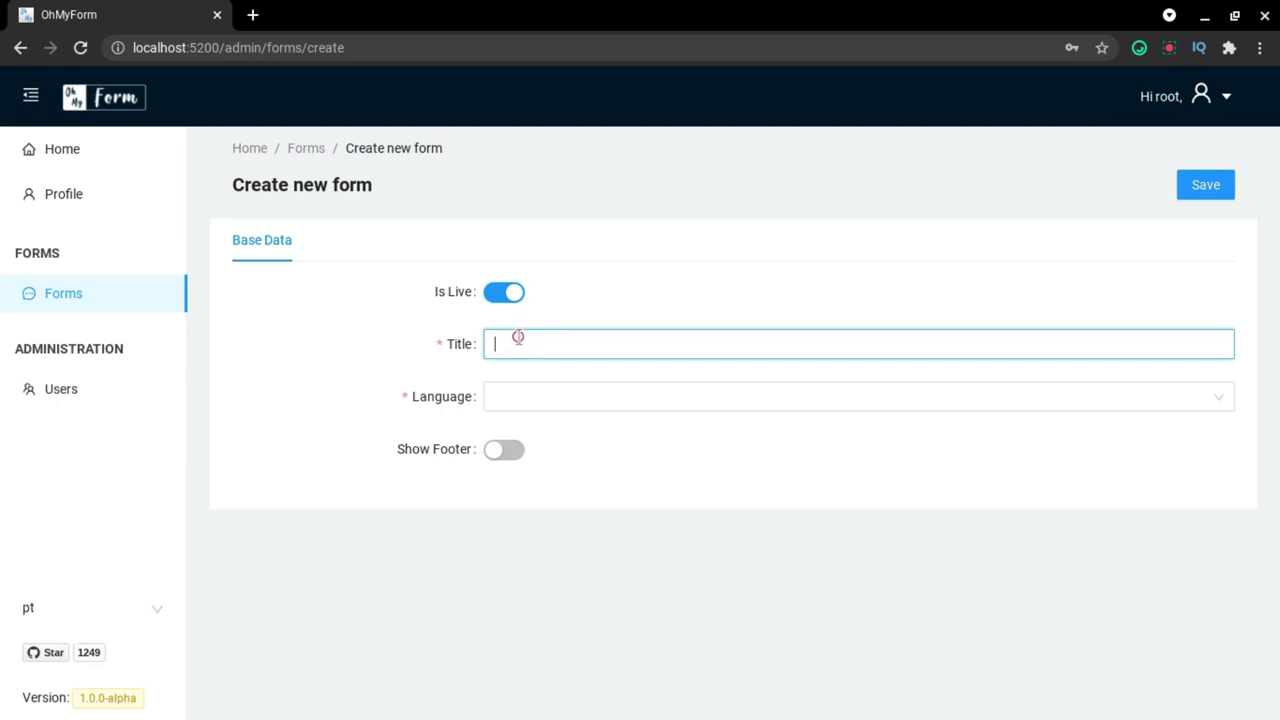
type("Formulario Teker")
right_click(524, 344)
left_click(570, 337)
left_click(548, 396)
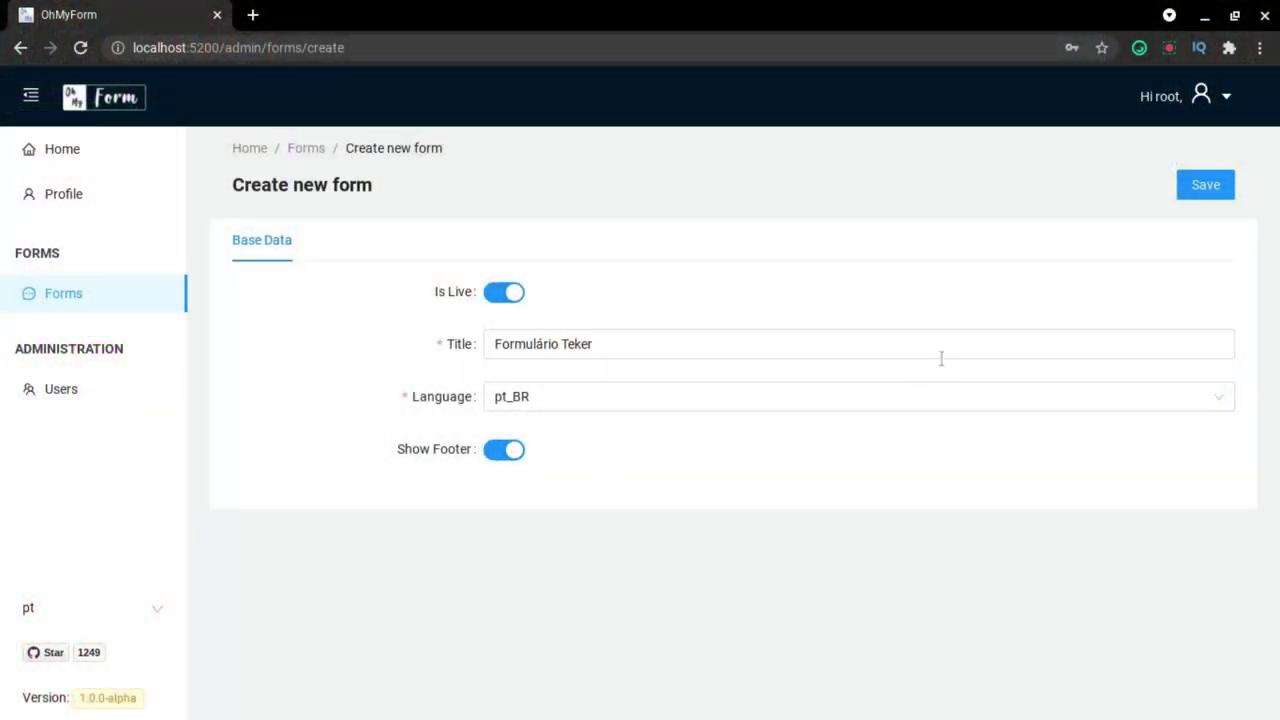
left_click(1201, 193)
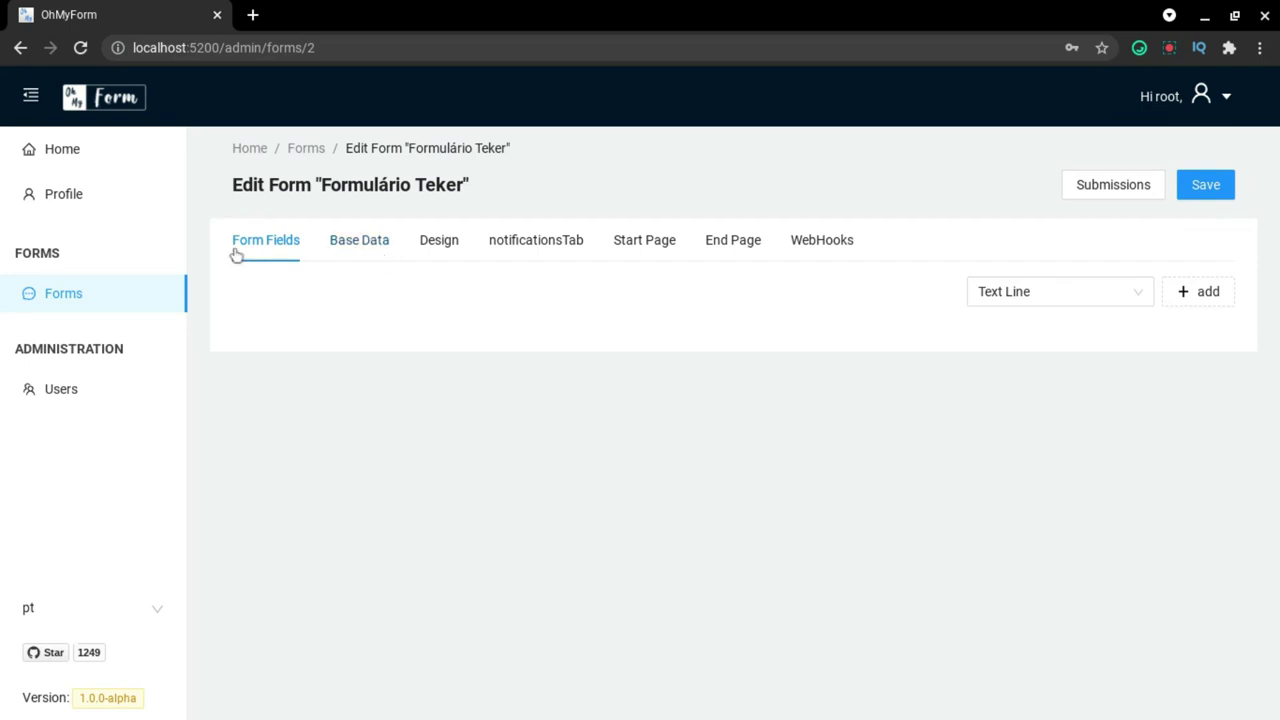
Add a required Text Line field 'Nome' with description 'digite seu nome'.
left_click(1071, 289)
scroll(1066, 337, "down", 1)
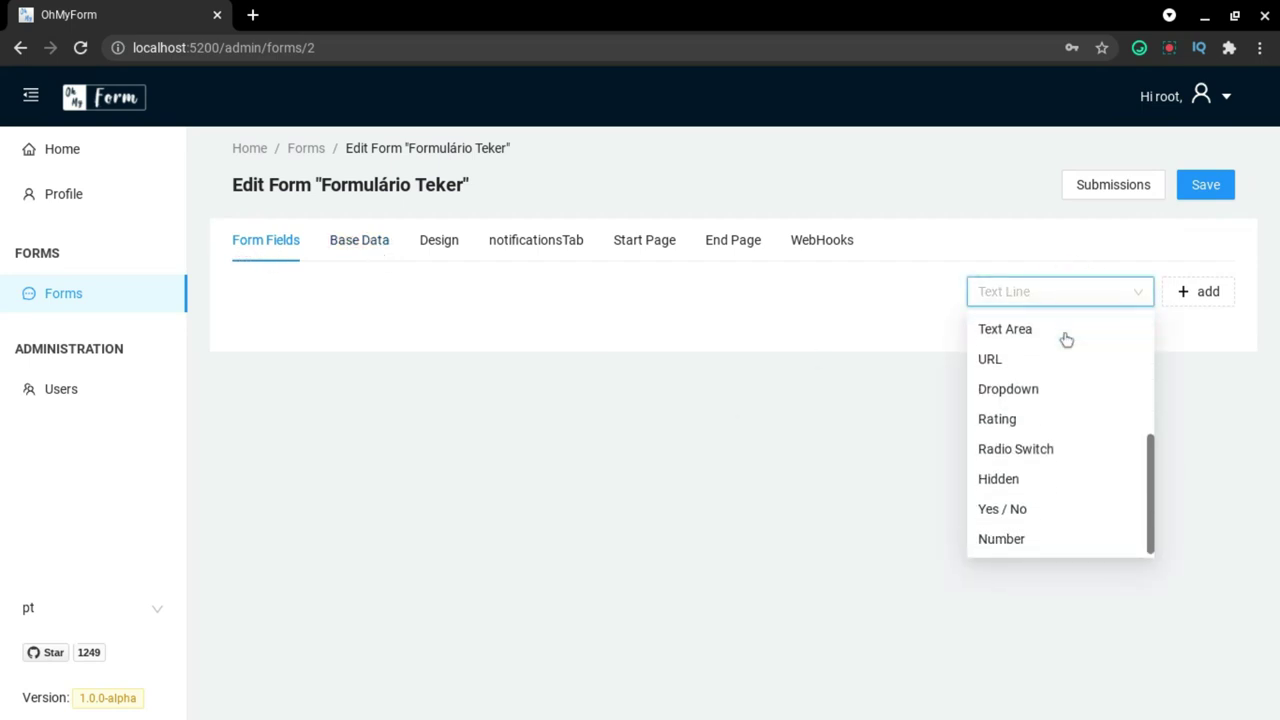
scroll(1049, 383, "up", 1)
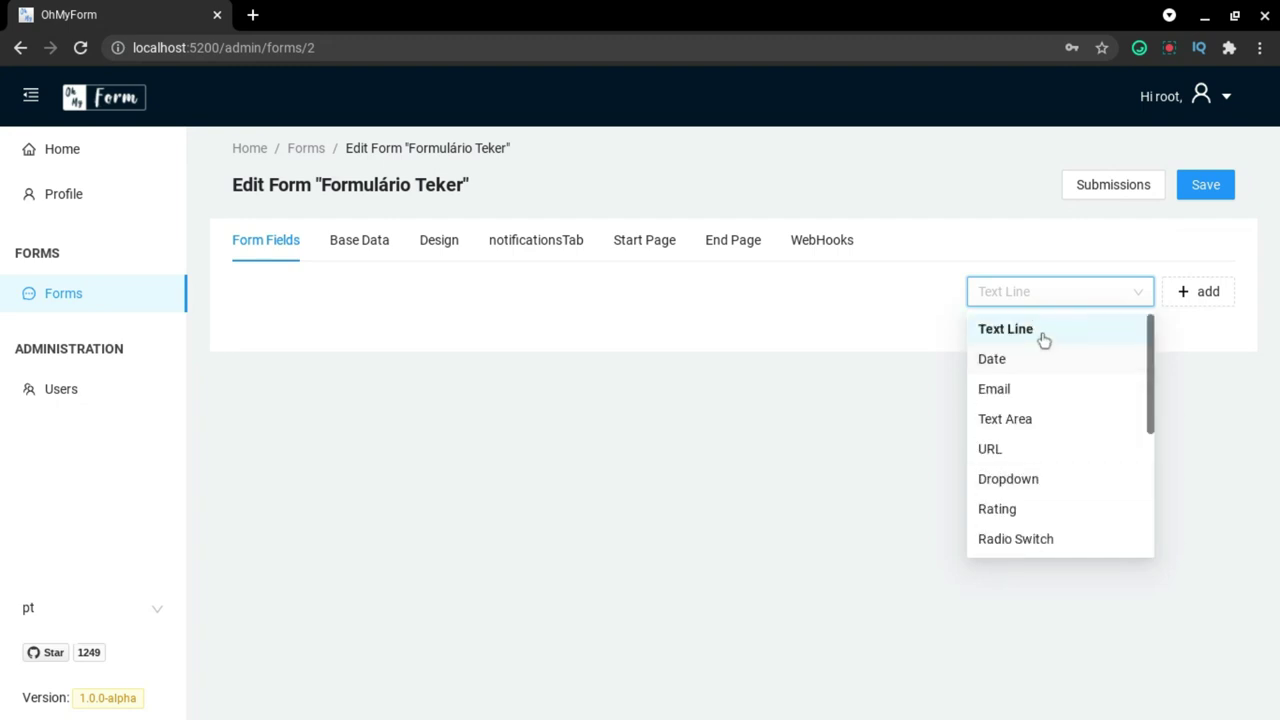
left_click(1043, 330)
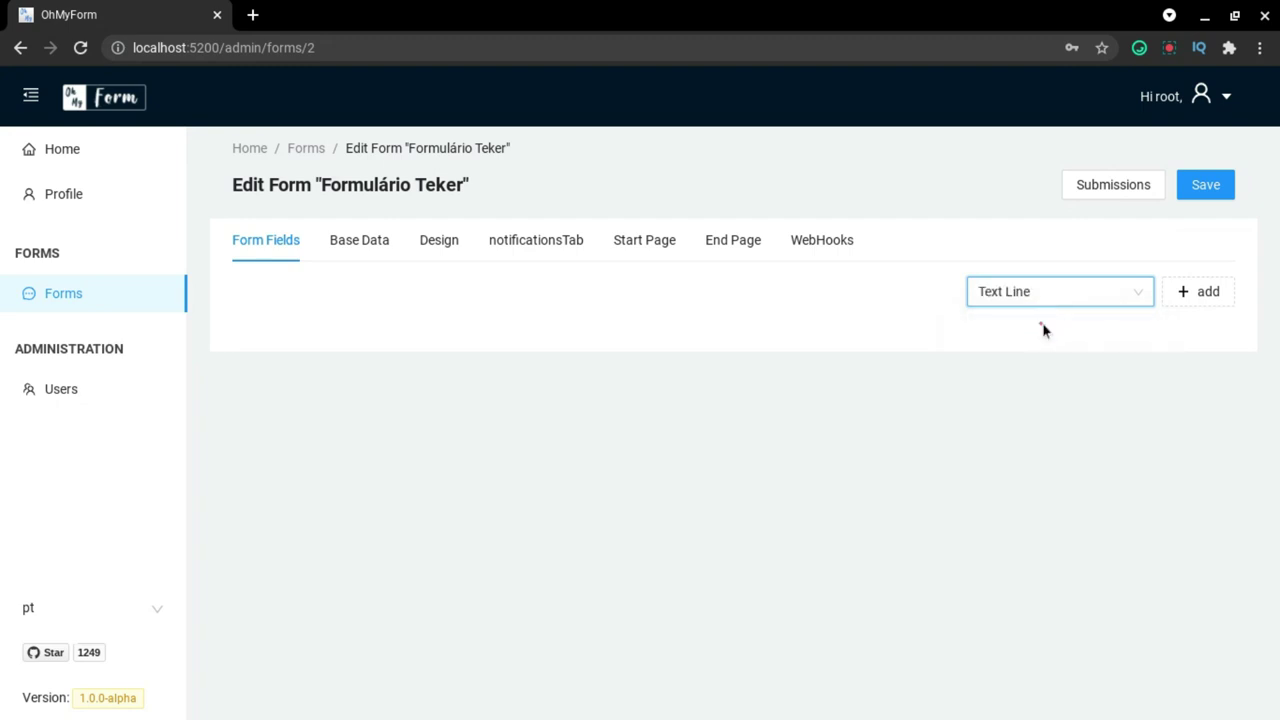
left_click(1190, 291)
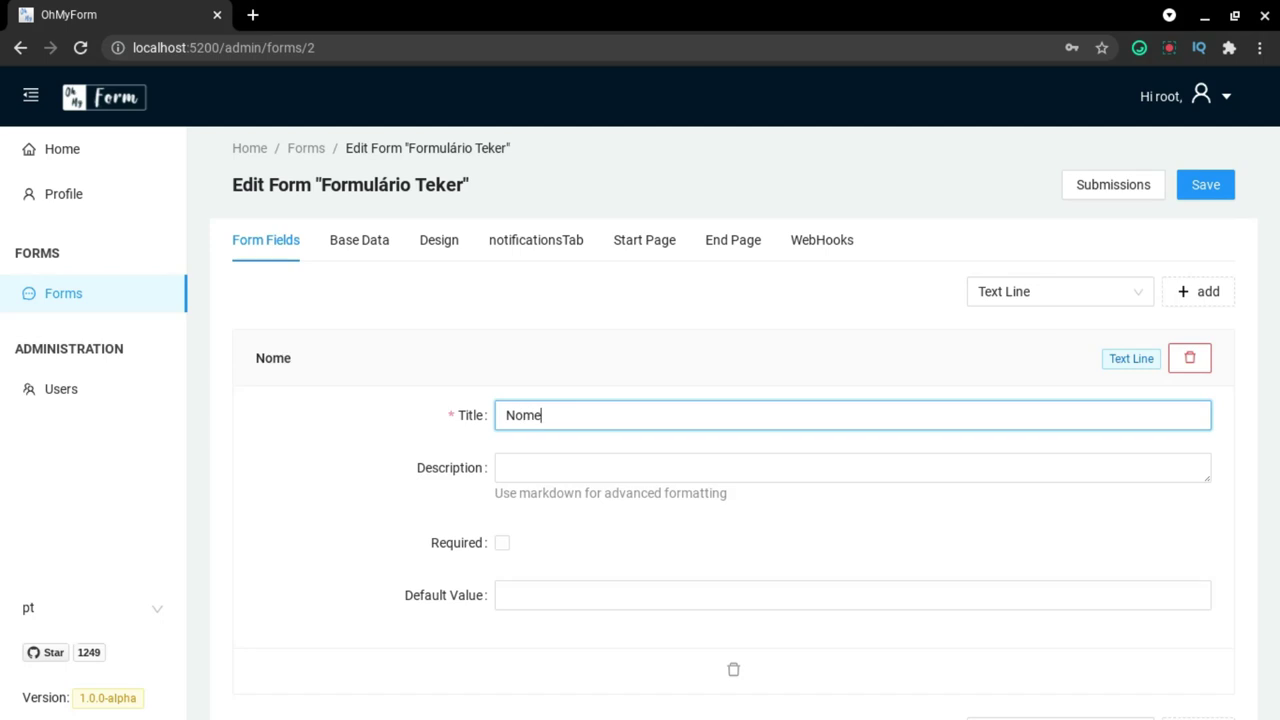
left_click(556, 471)
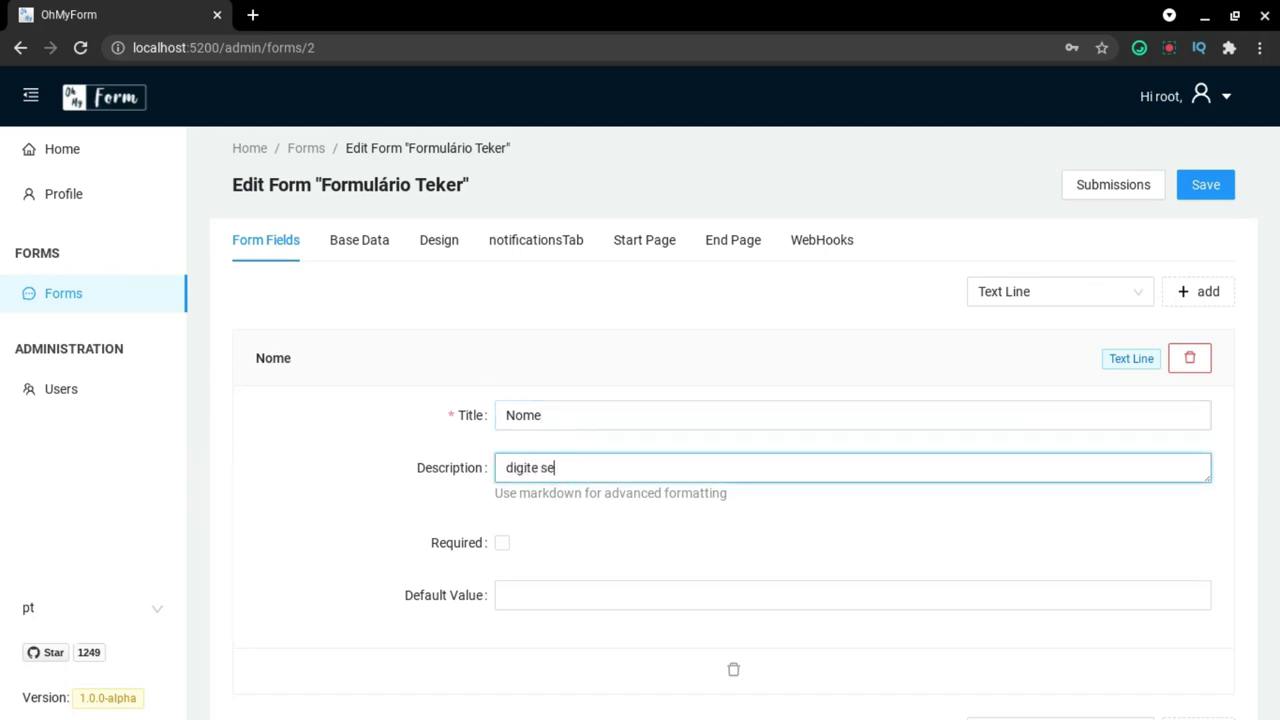
scroll(466, 374, "down", 1)
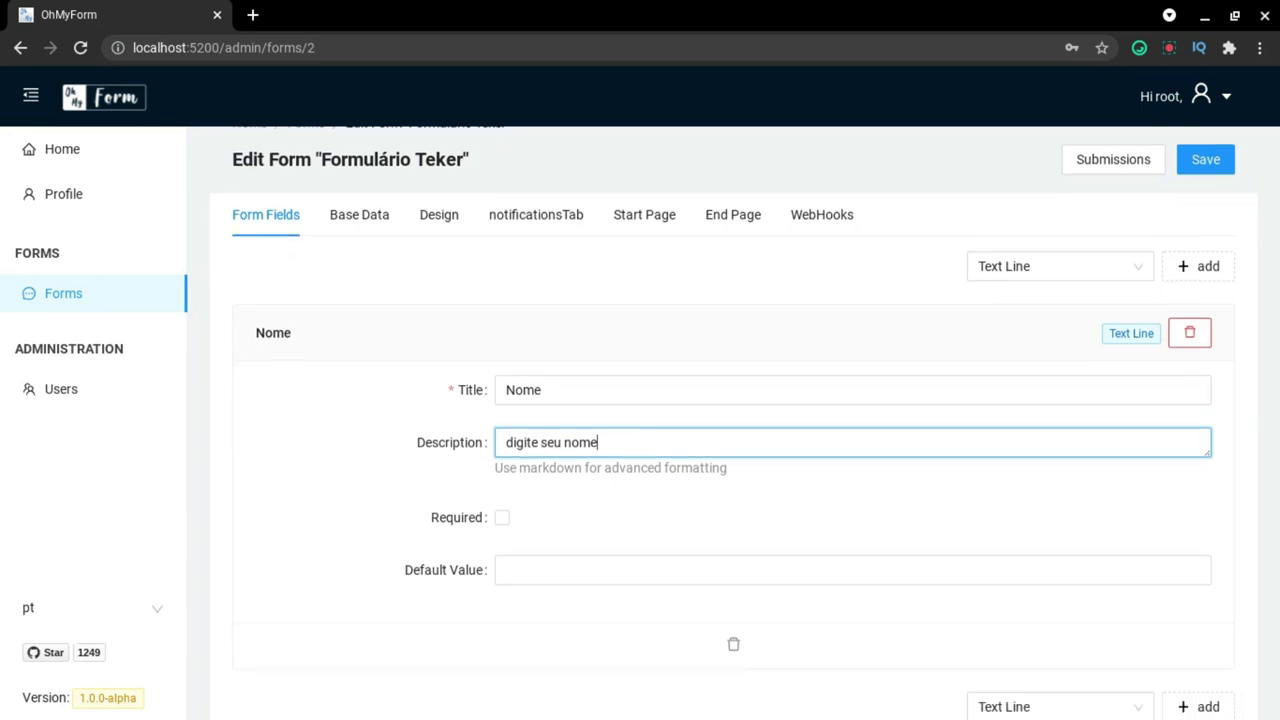
left_click(494, 505)
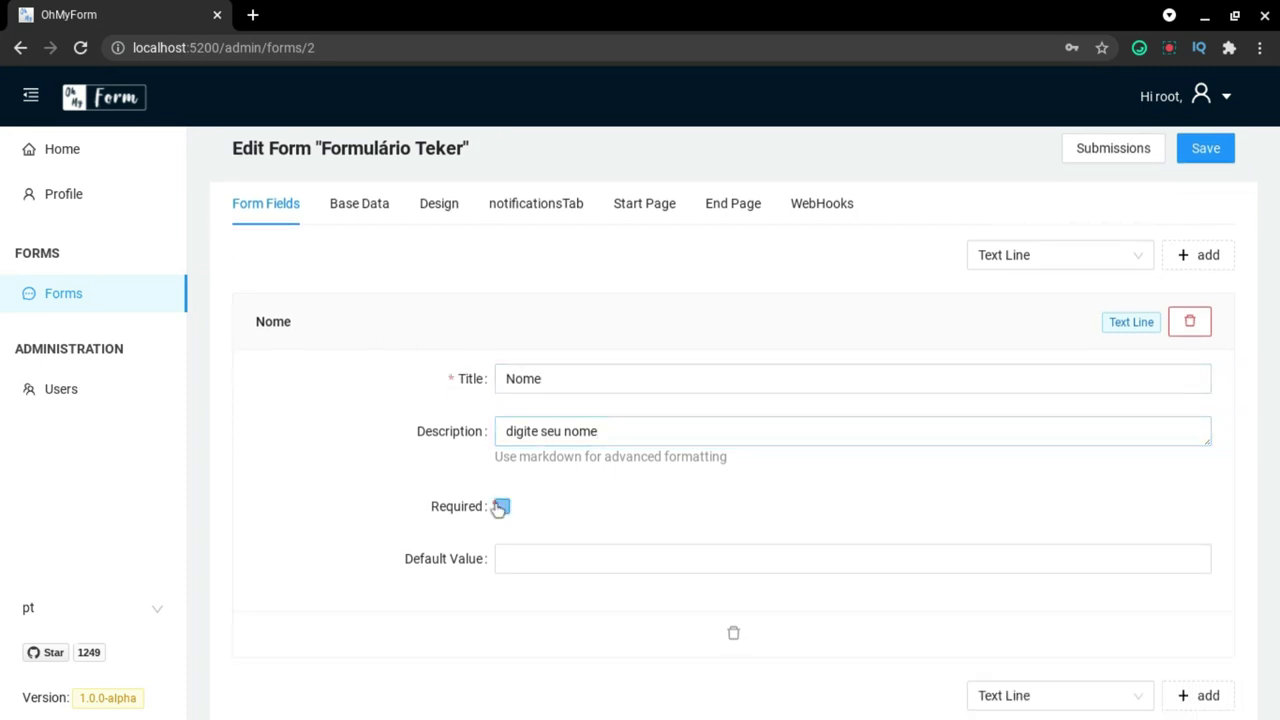
Add an Email field below the Nome field.
scroll(1125, 427, "down", 1)
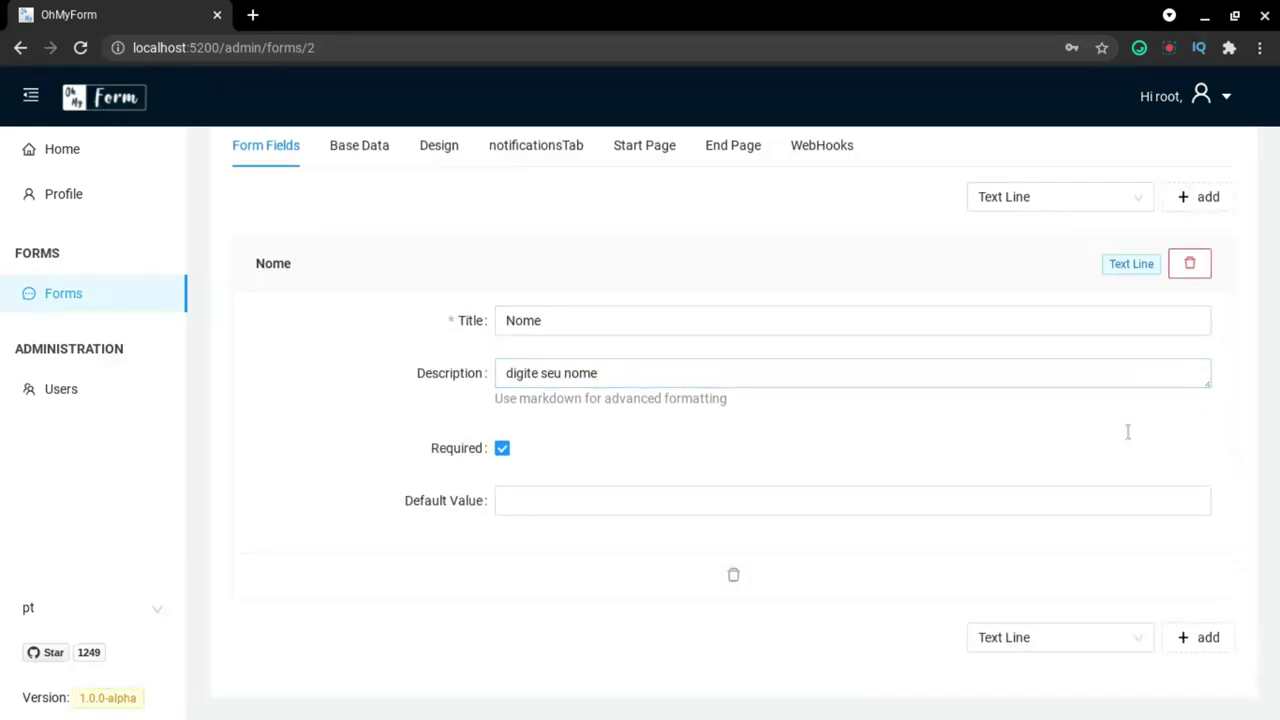
left_click(1068, 637)
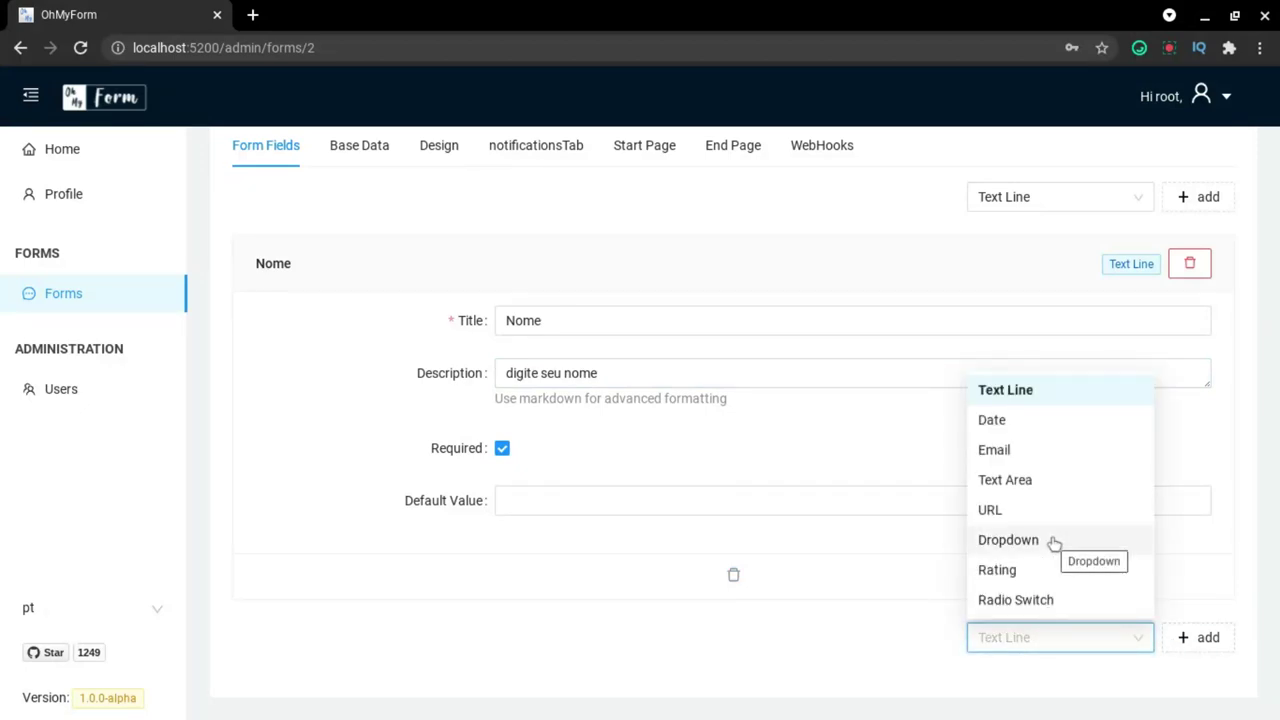
left_click(1024, 452)
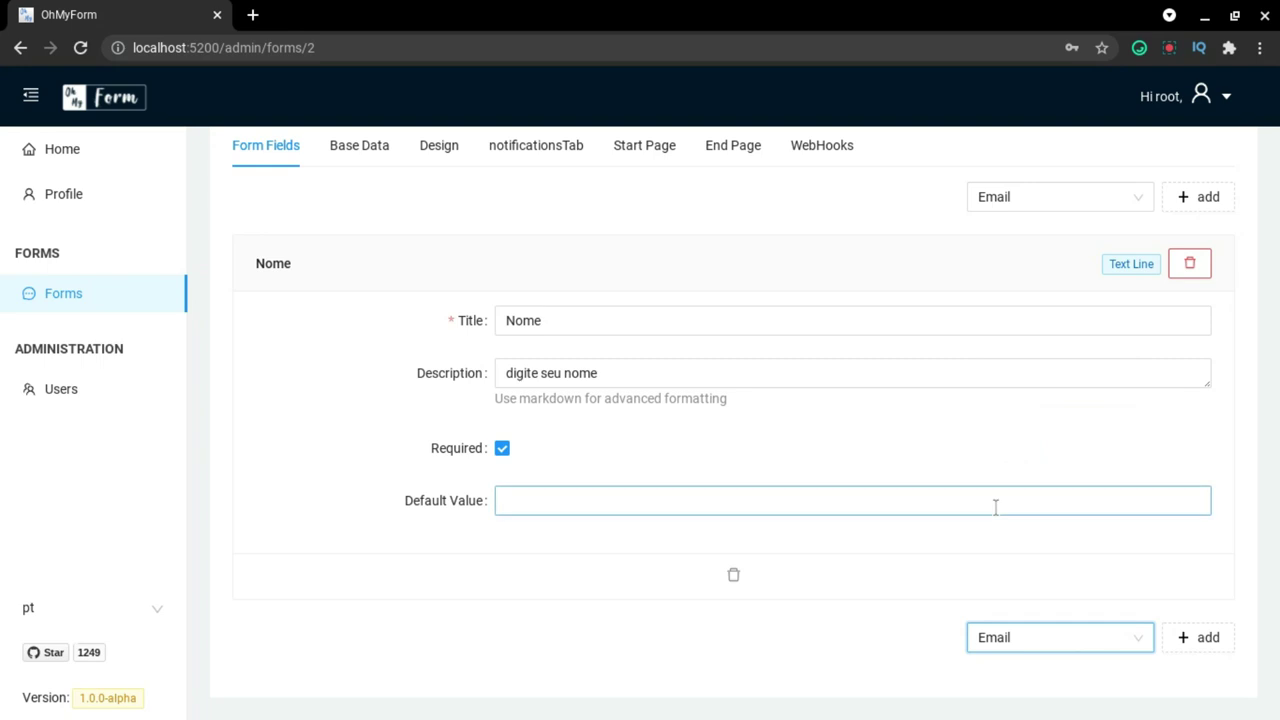
left_click(1199, 640)
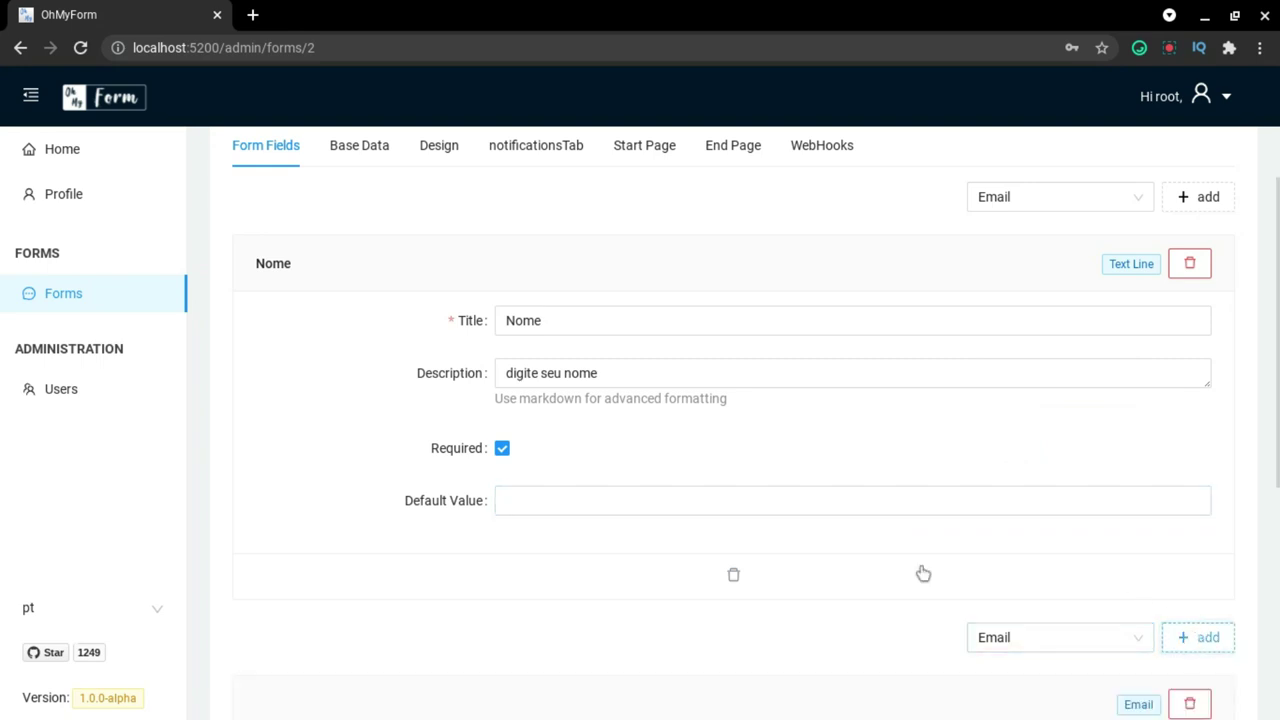
Title the new field 'Email', describe it 'Digite seu email', and mark it required.
scroll(923, 574, "down", 4)
left_click(626, 384)
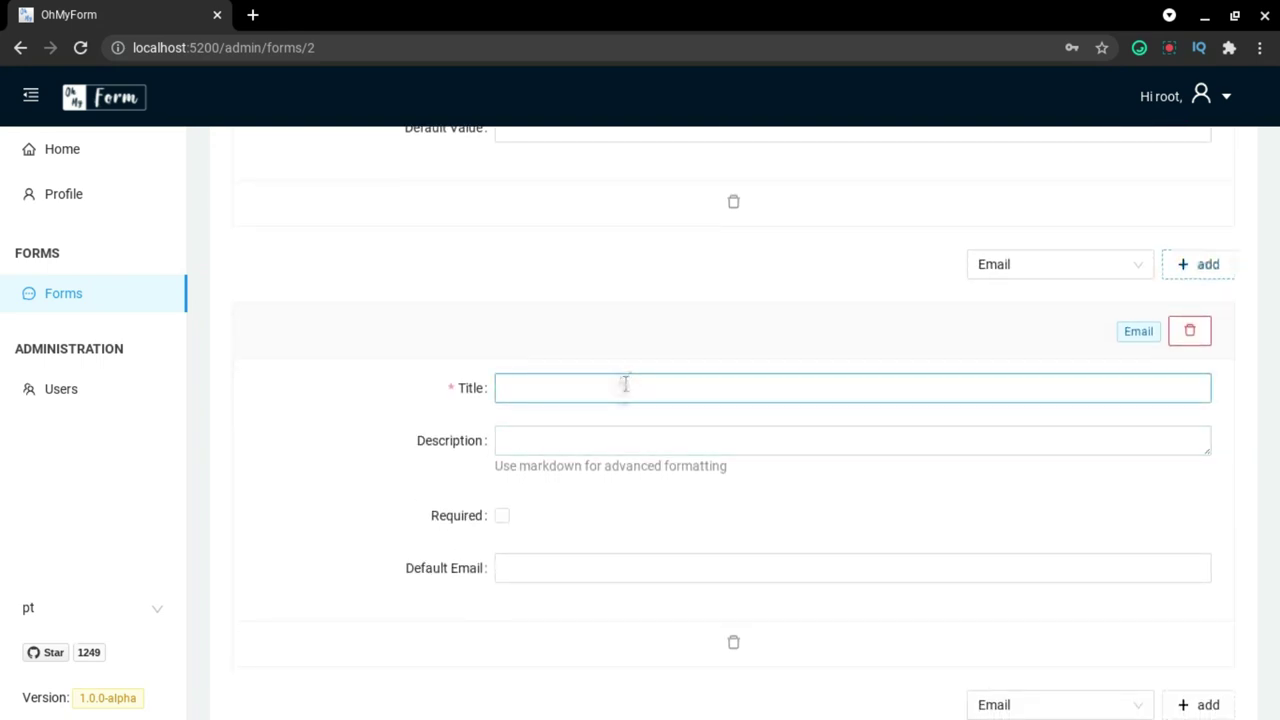
type("Email")
left_click(610, 430)
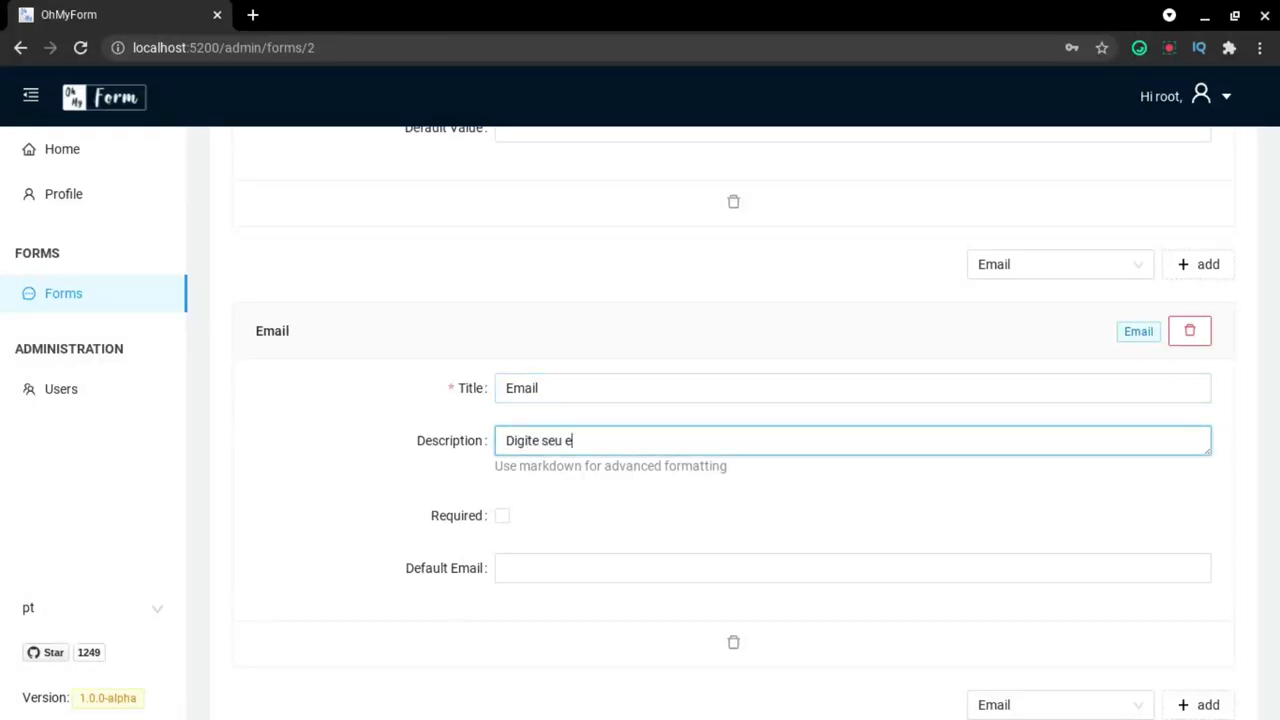
left_click(502, 515)
scroll(774, 520, "down", 1)
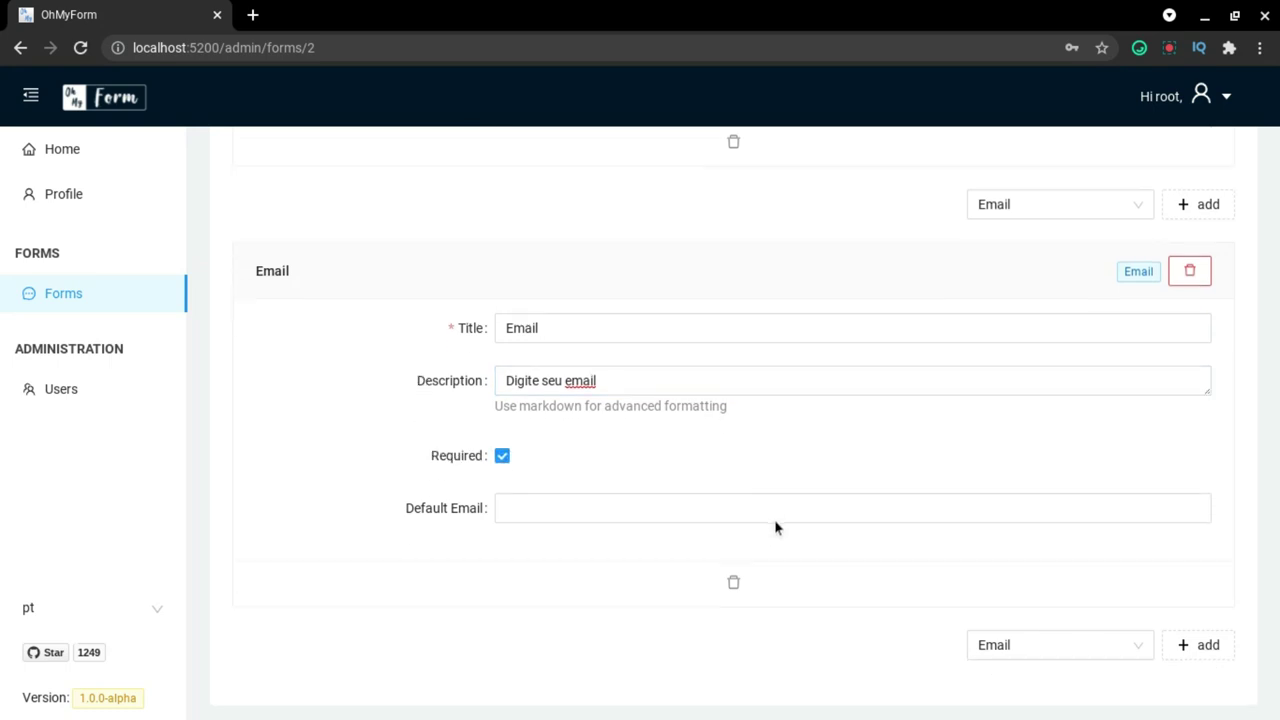
Add a Text Area field titled 'Mensagem' with description 'Digite sua mensagem'.
left_click(995, 637)
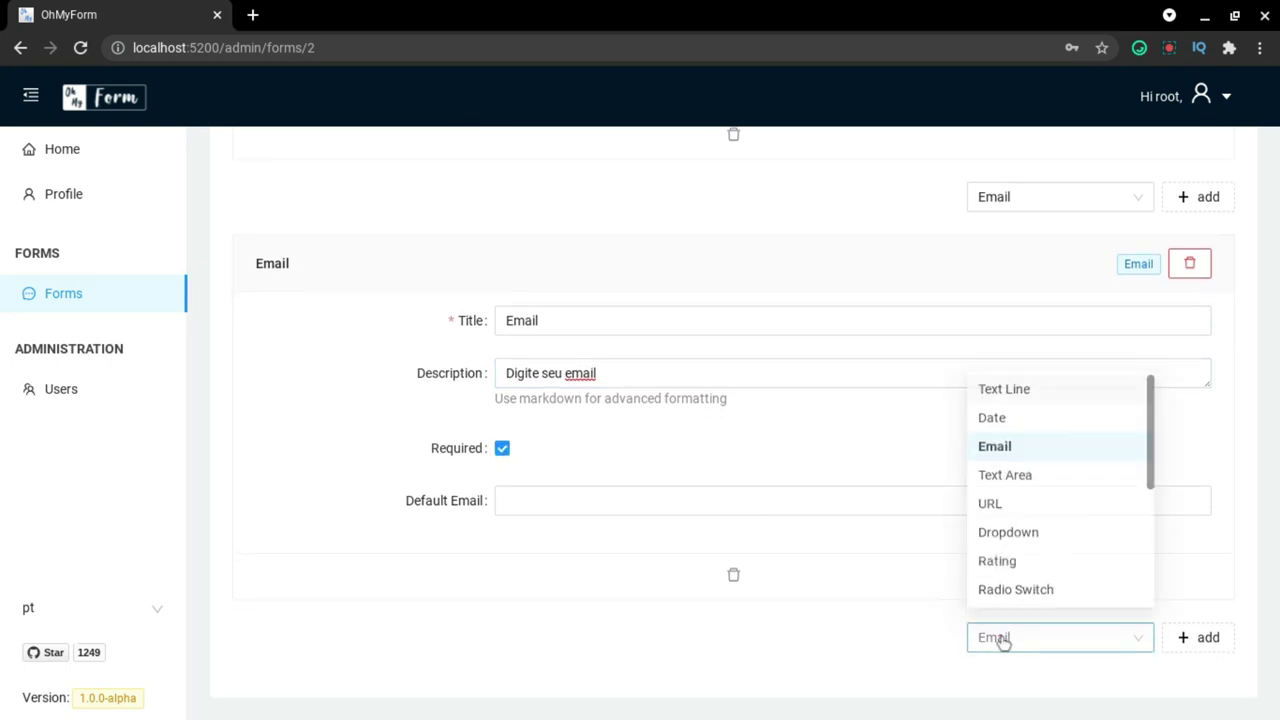
left_click(1043, 482)
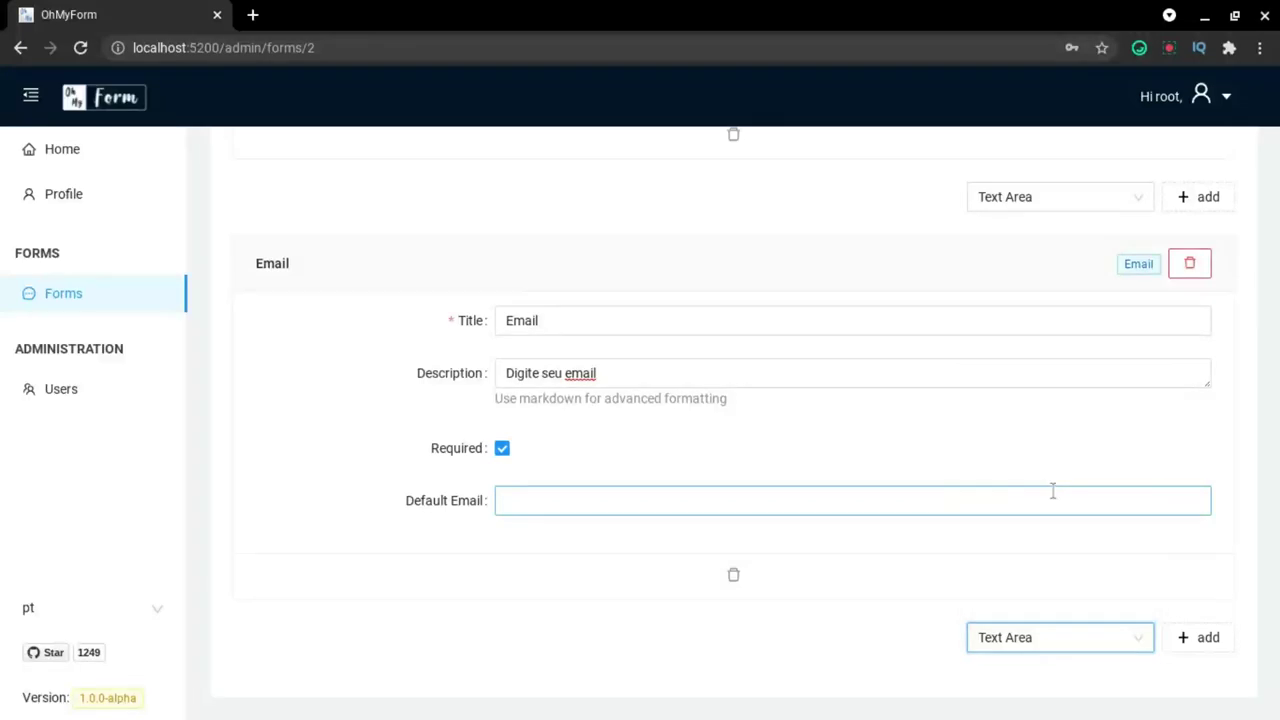
left_click(1200, 645)
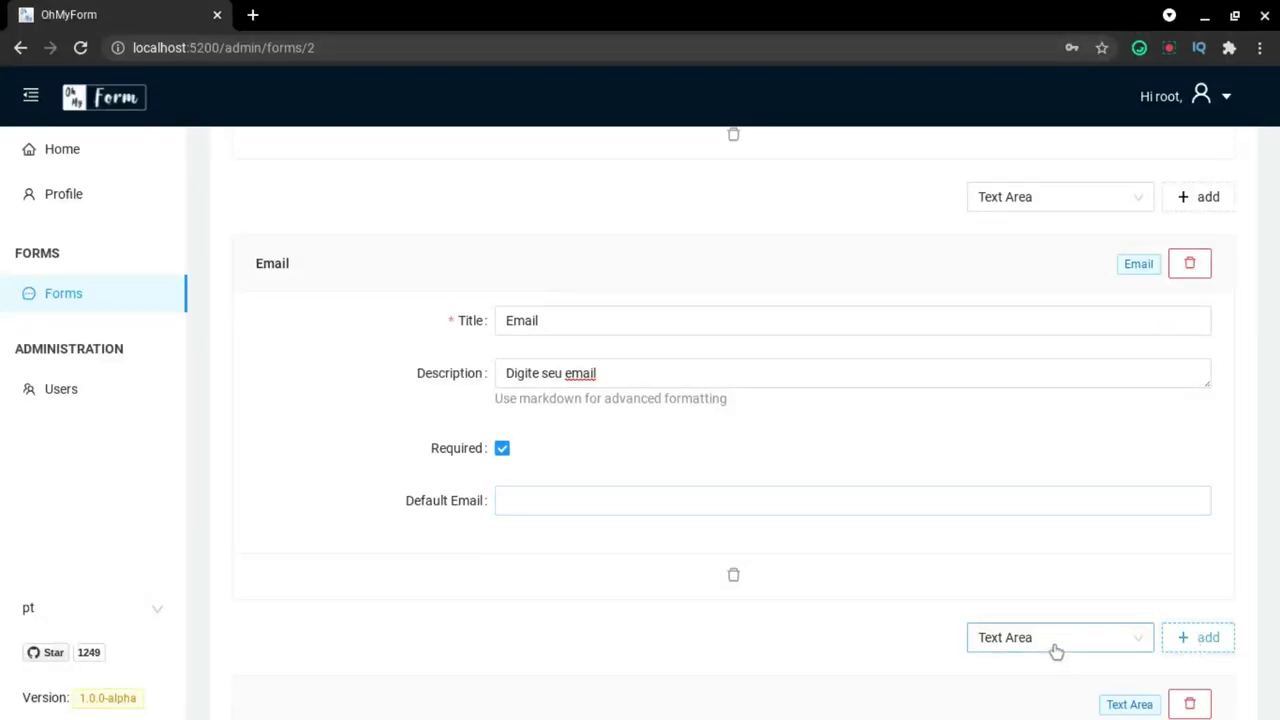
scroll(1054, 651, "down", 4)
left_click(641, 336)
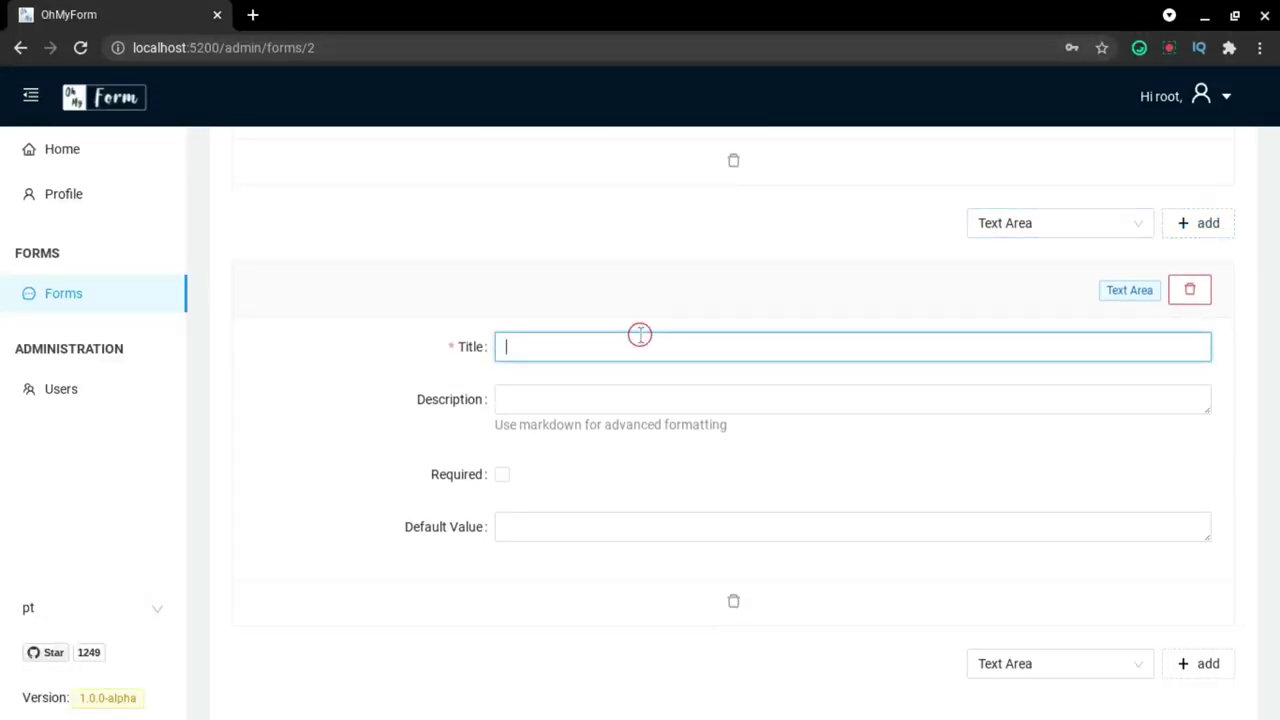
type("Mensagem")
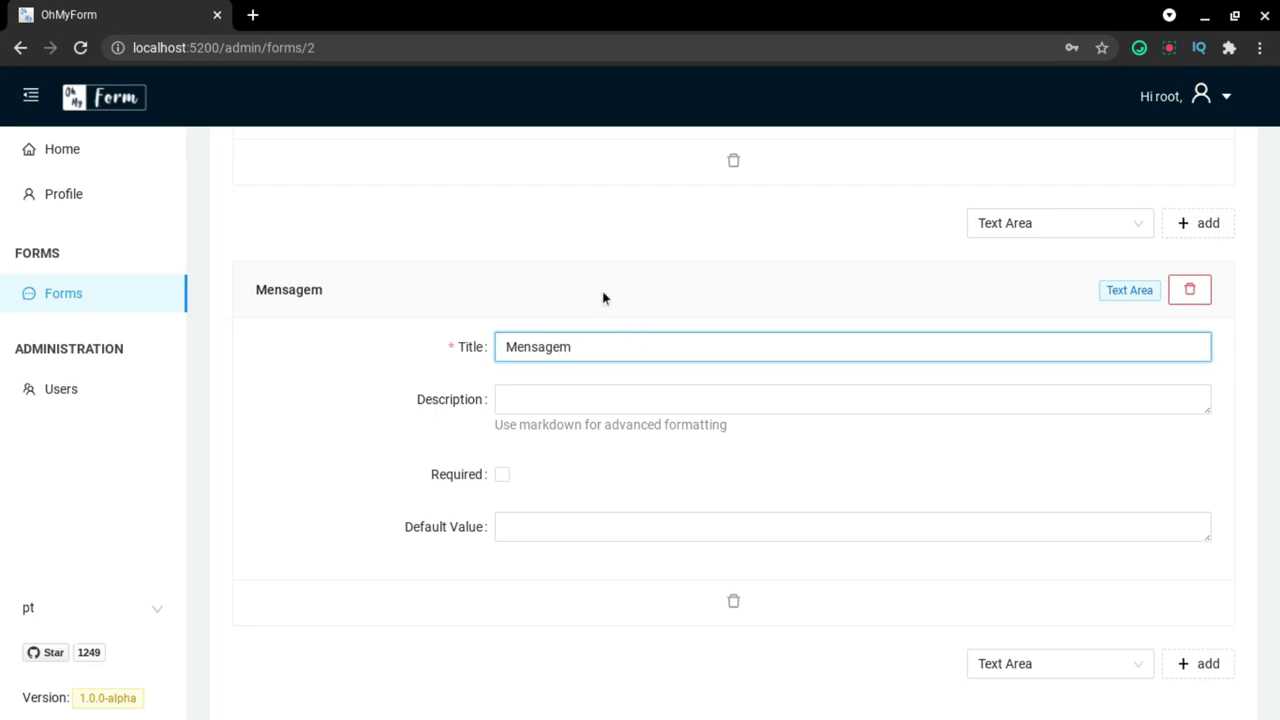
left_click(561, 398)
type("Digite sua mensagem")
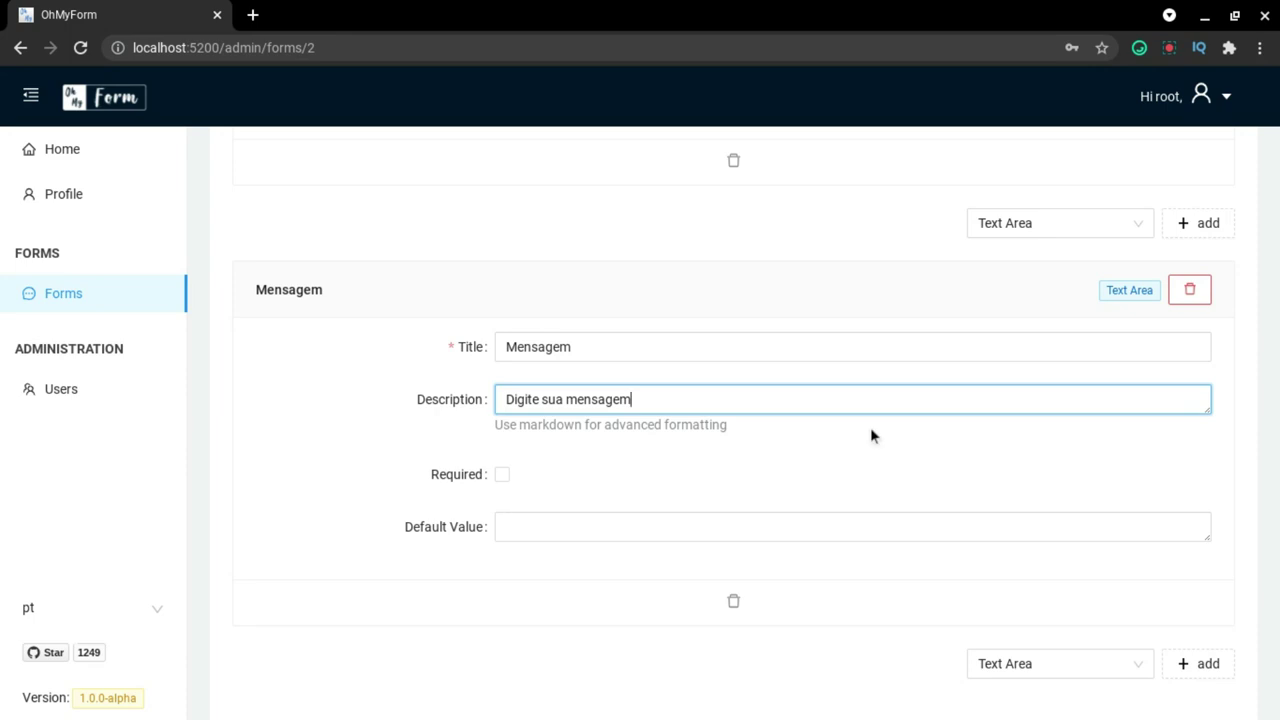
scroll(1050, 465, "up", 10)
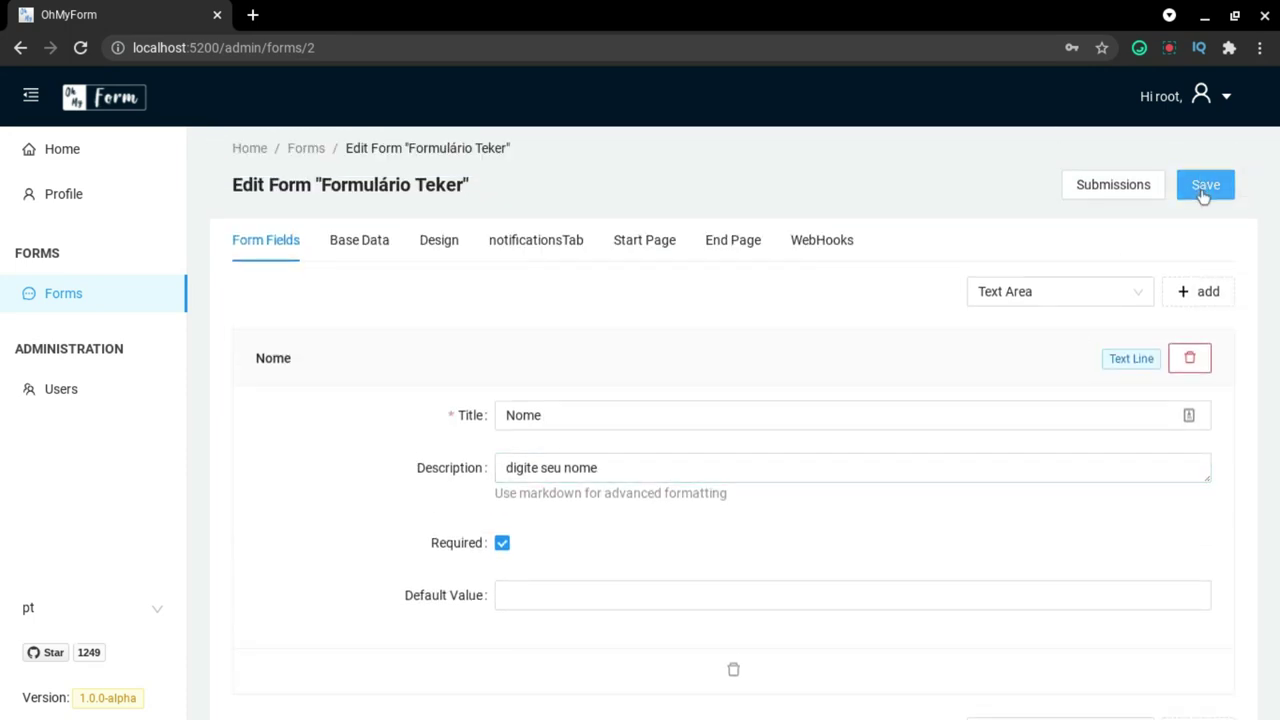
Save Formulário Teker, then return to and reload the Forms list.
left_click(1203, 192)
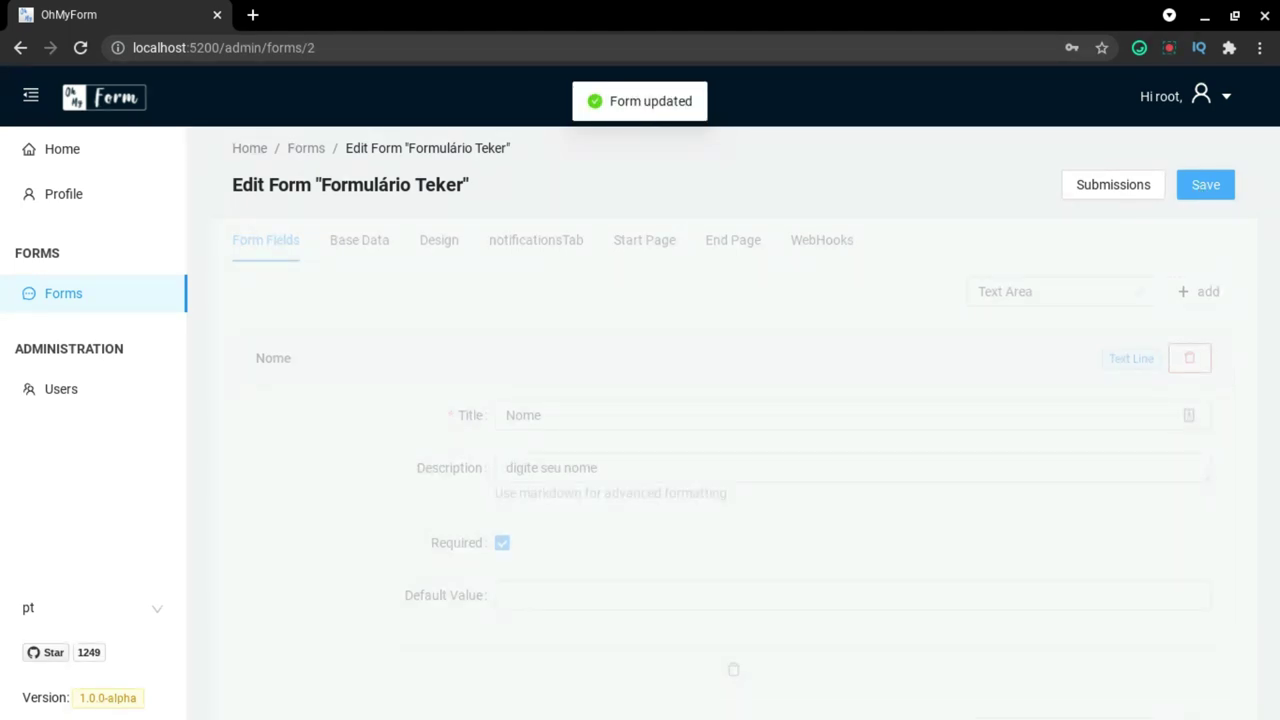
left_click(80, 297)
key("F5")
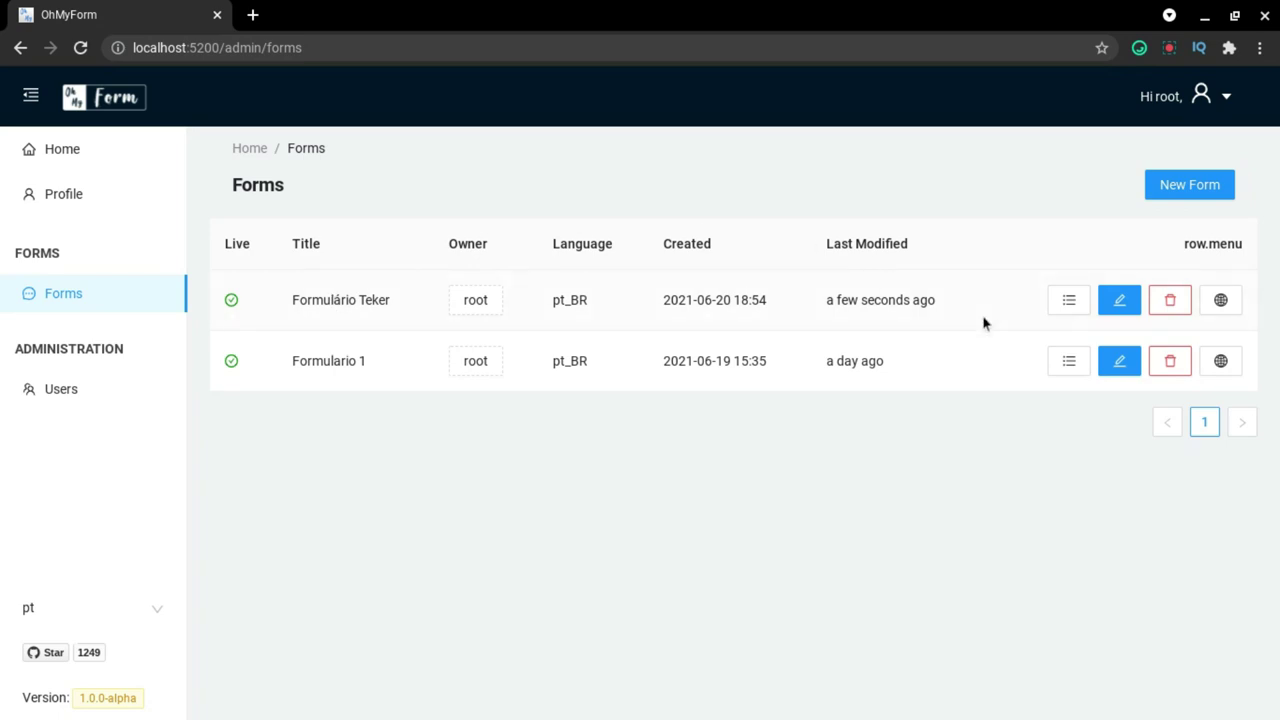
Open Formulário Teker's public page, pass Mensagem, and enter a test email address.
left_click(1221, 304)
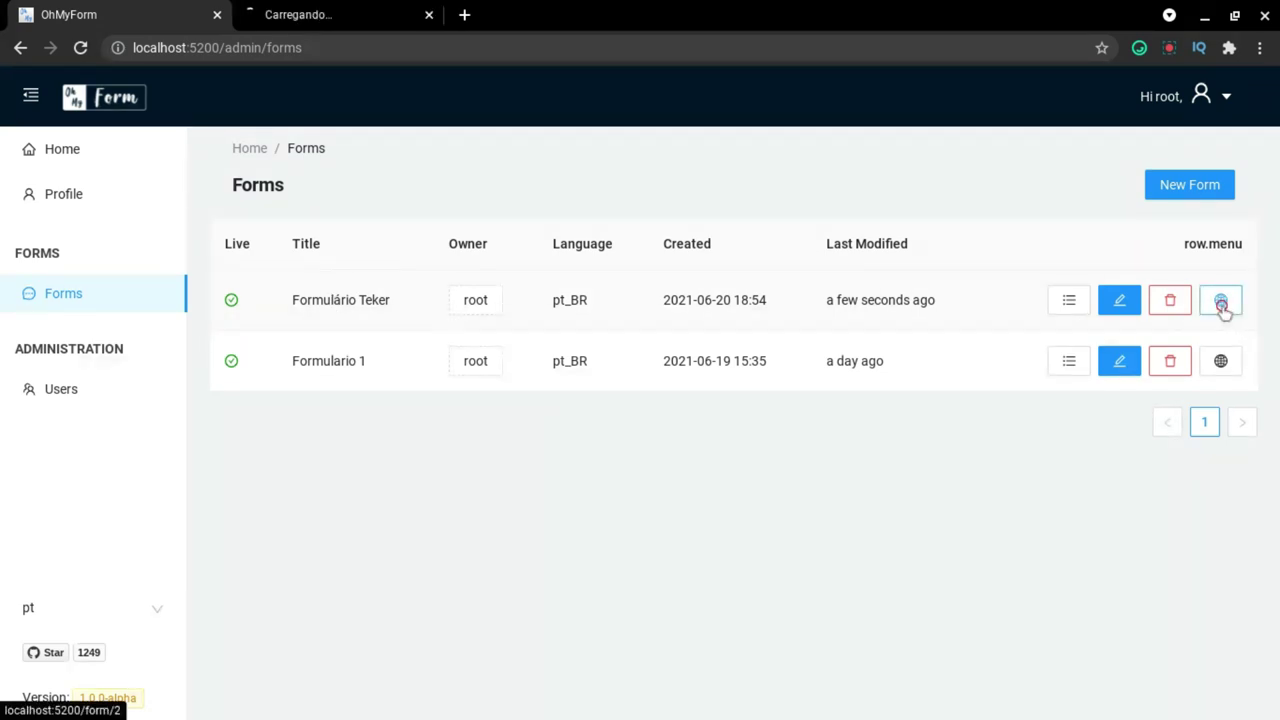
left_click(322, 8)
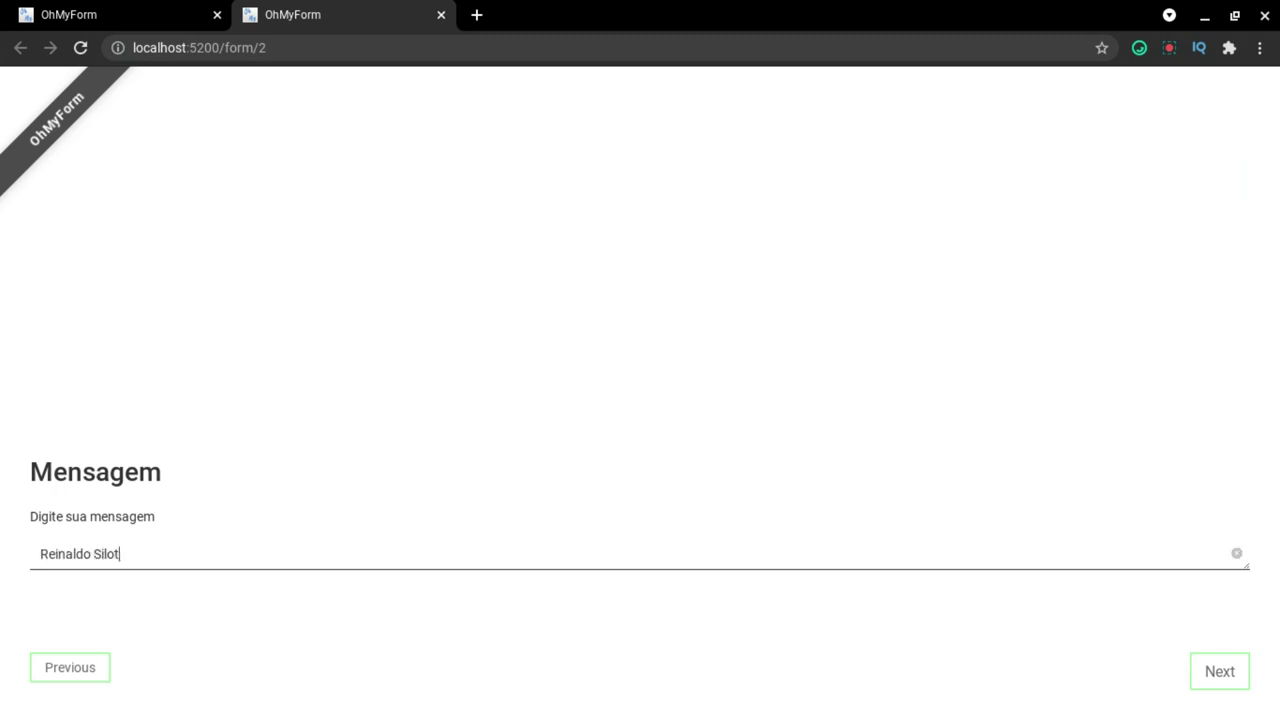
left_click(1207, 678)
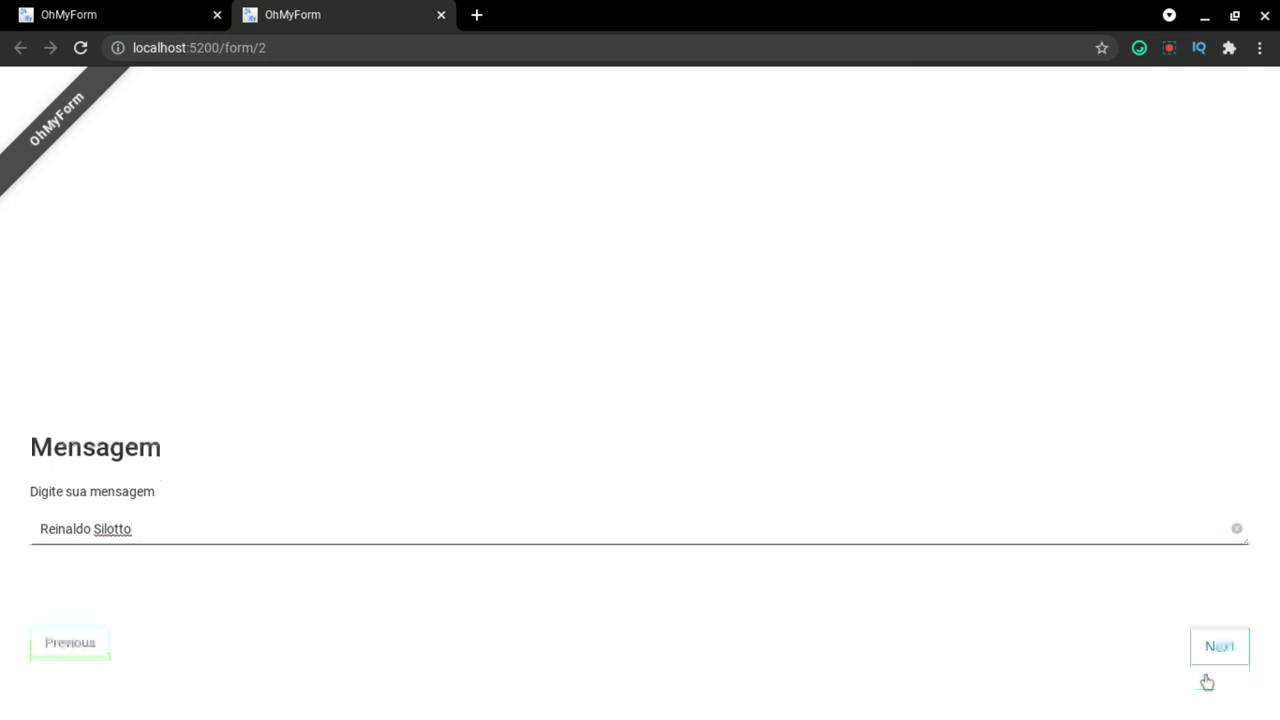
left_click(286, 554)
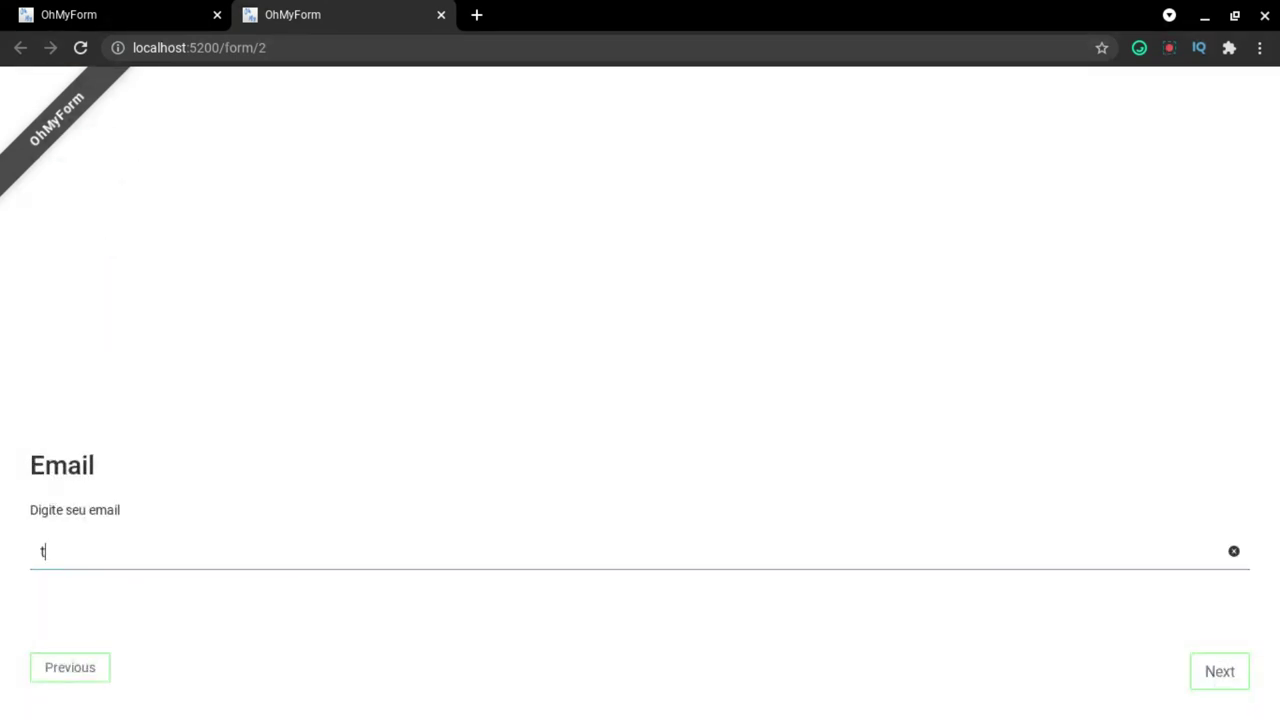
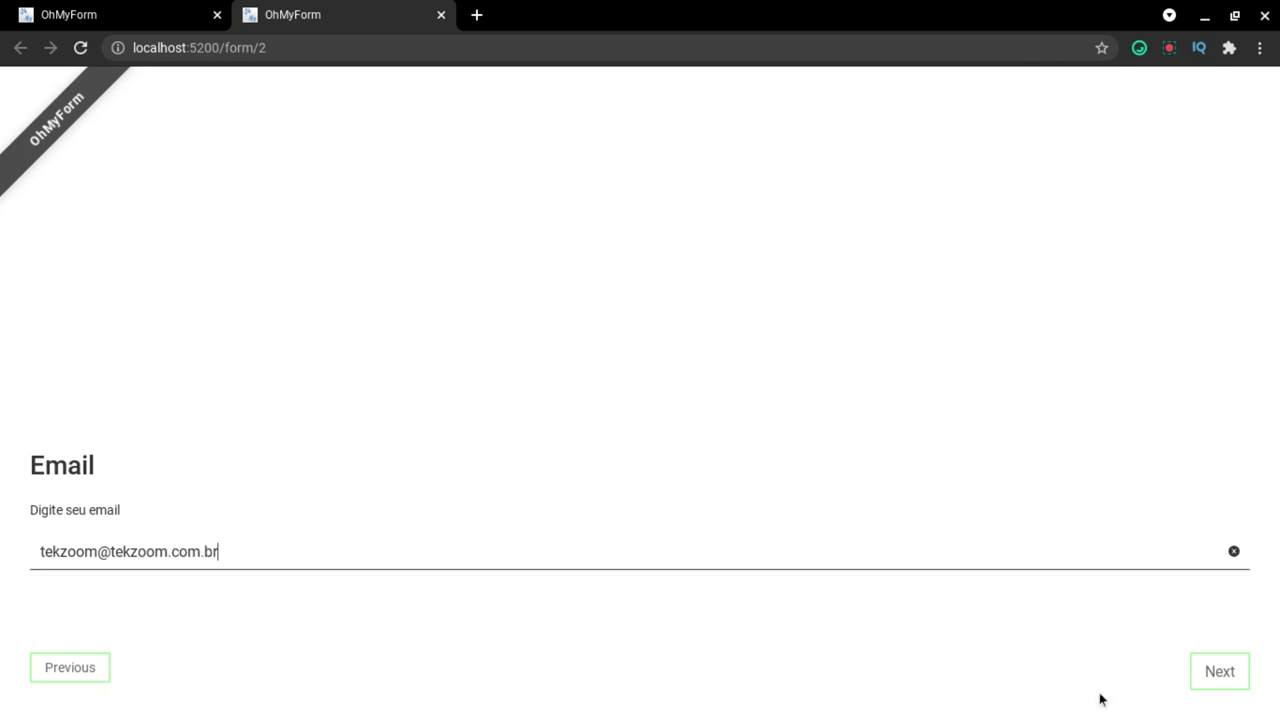
Fill Nome with placeholder text, submit the response, restart the form, and return to the admin tab.
left_click(1218, 672)
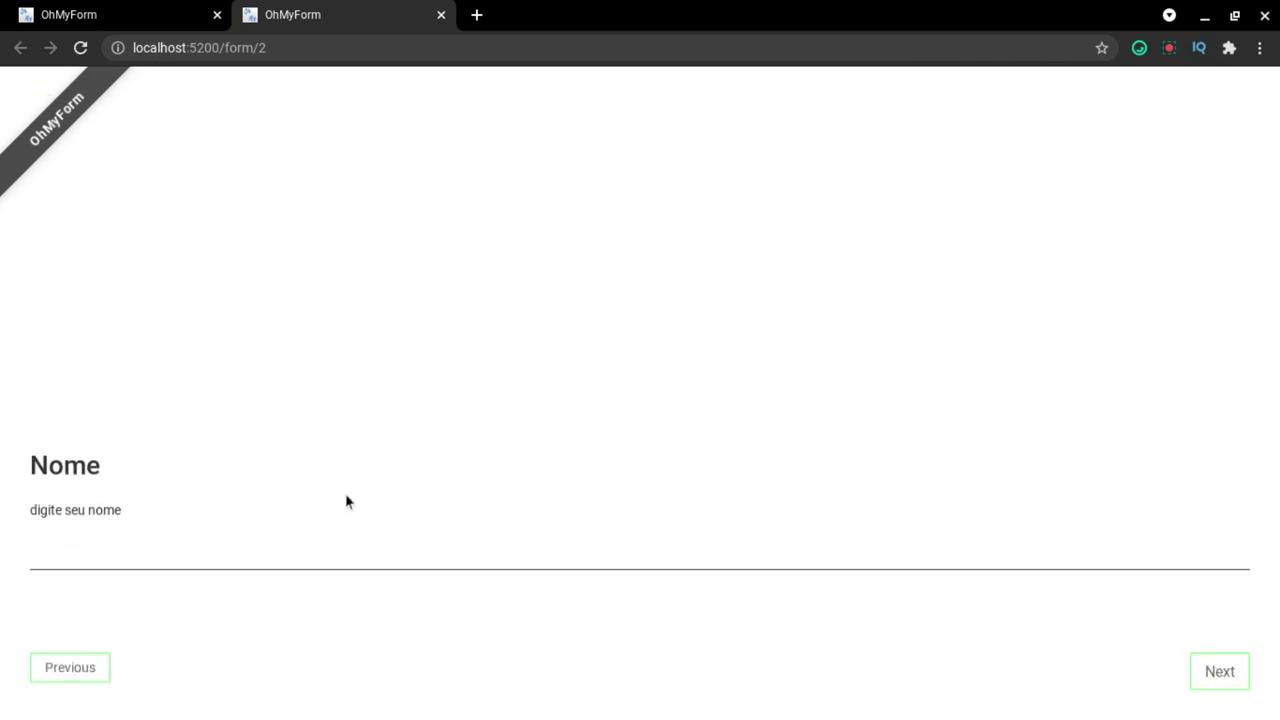
left_click(297, 572)
type("hauihadiuhaiudhaui")
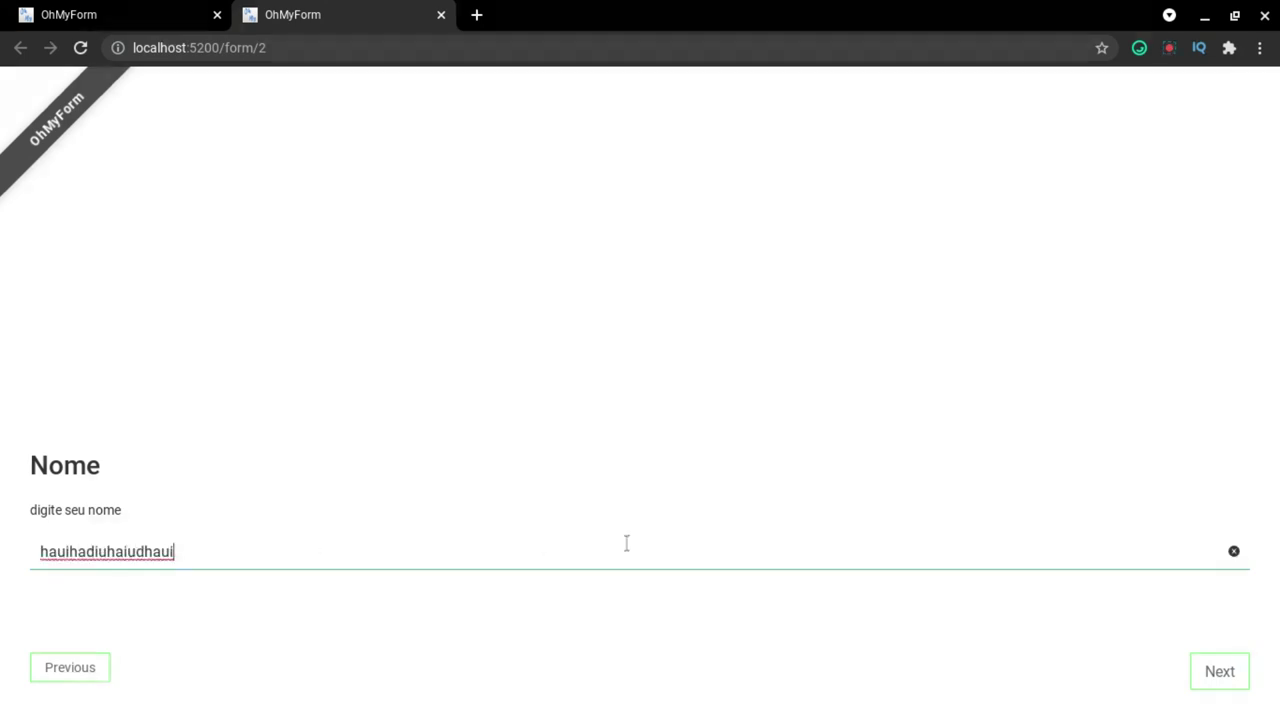
left_click(797, 582)
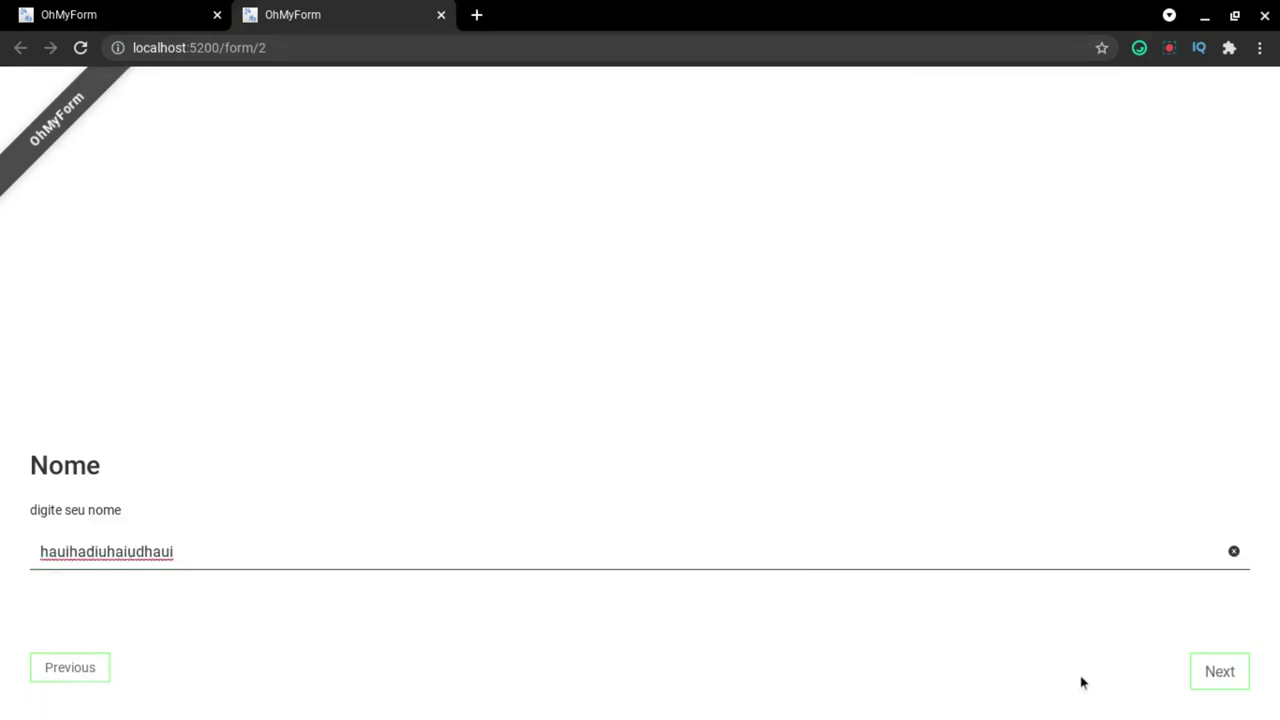
left_click(1216, 675)
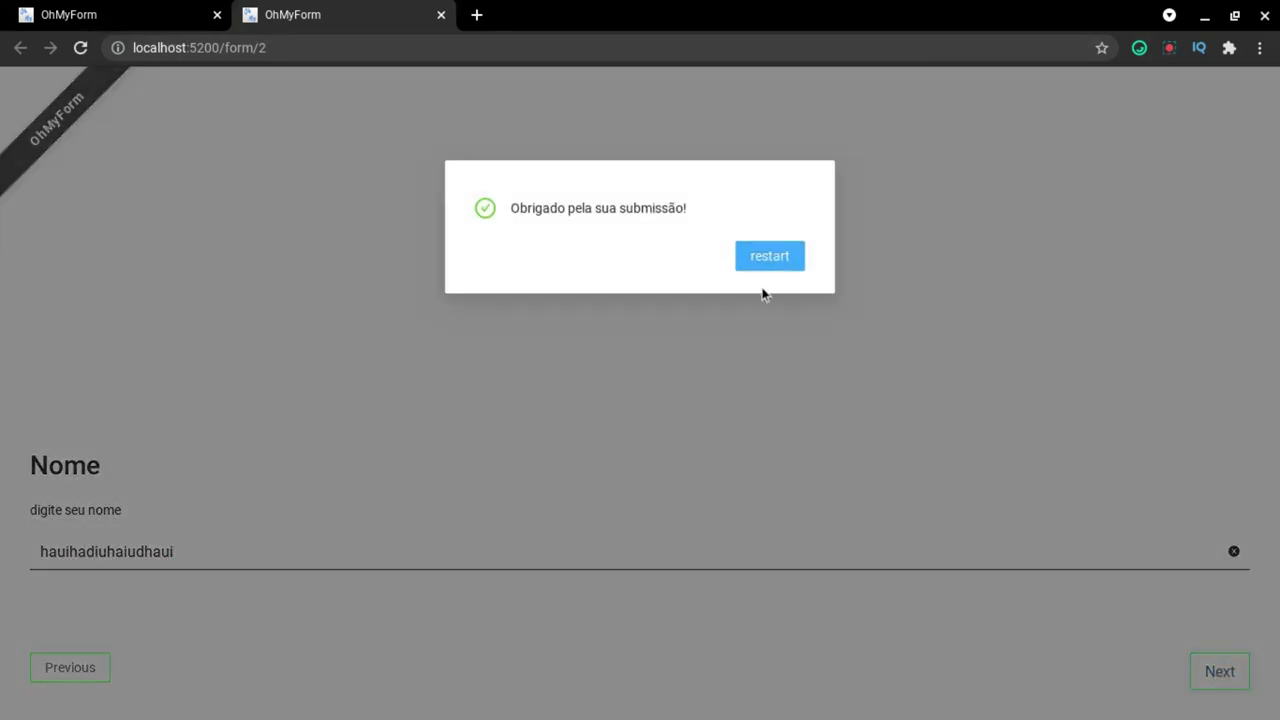
left_click(758, 267)
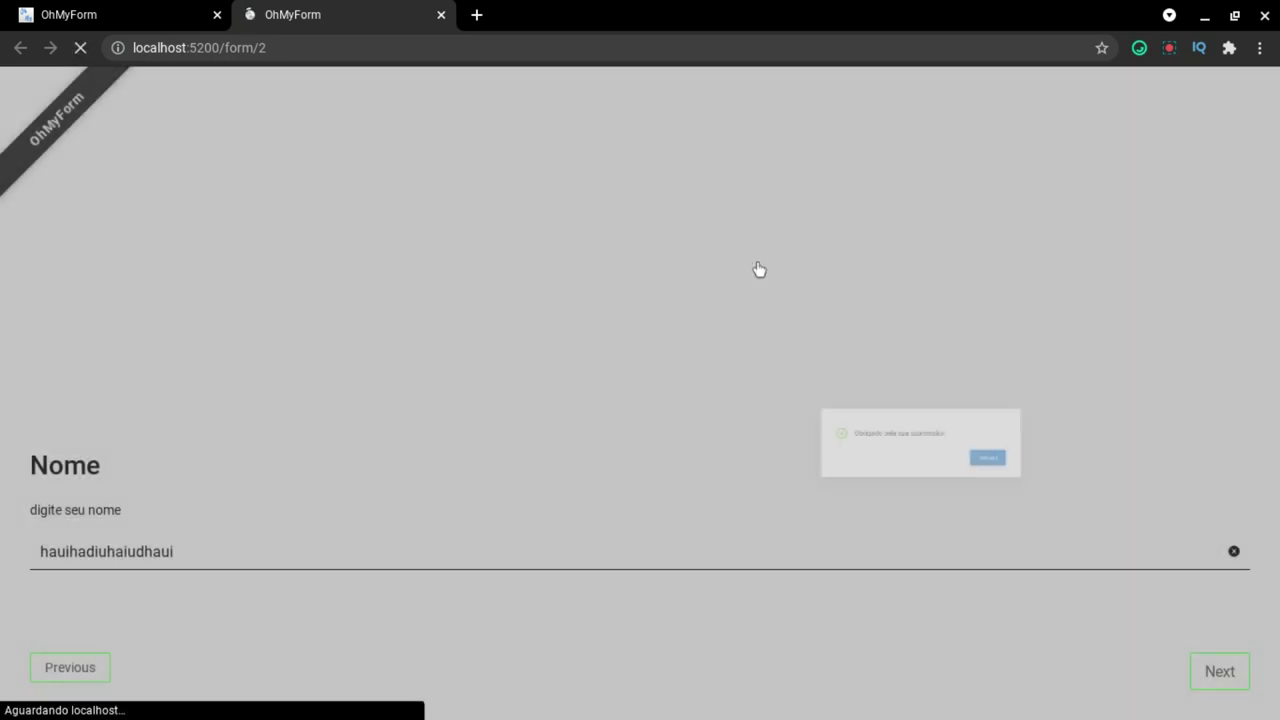
key("ctrl+shift+Tab")
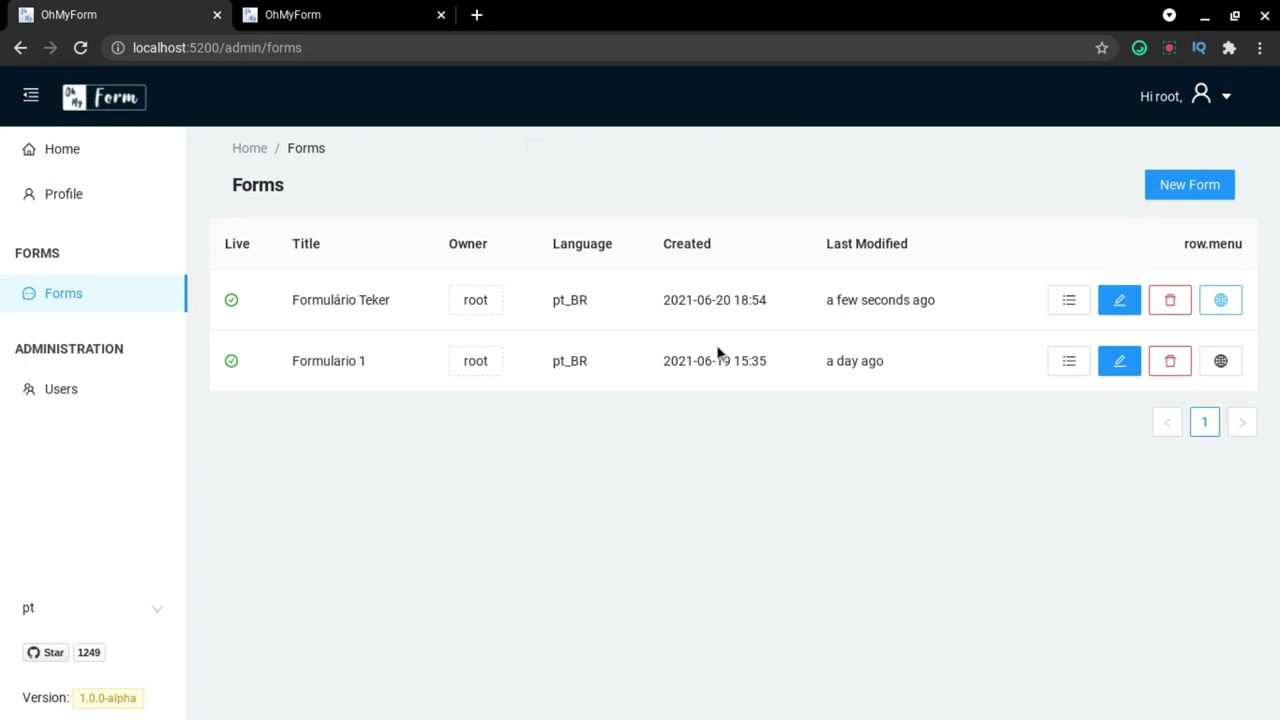
Open Formulario 1's editor and browse Base Data, Design, notifications, Start Page, End Page and WebHooks.
left_click(1115, 362)
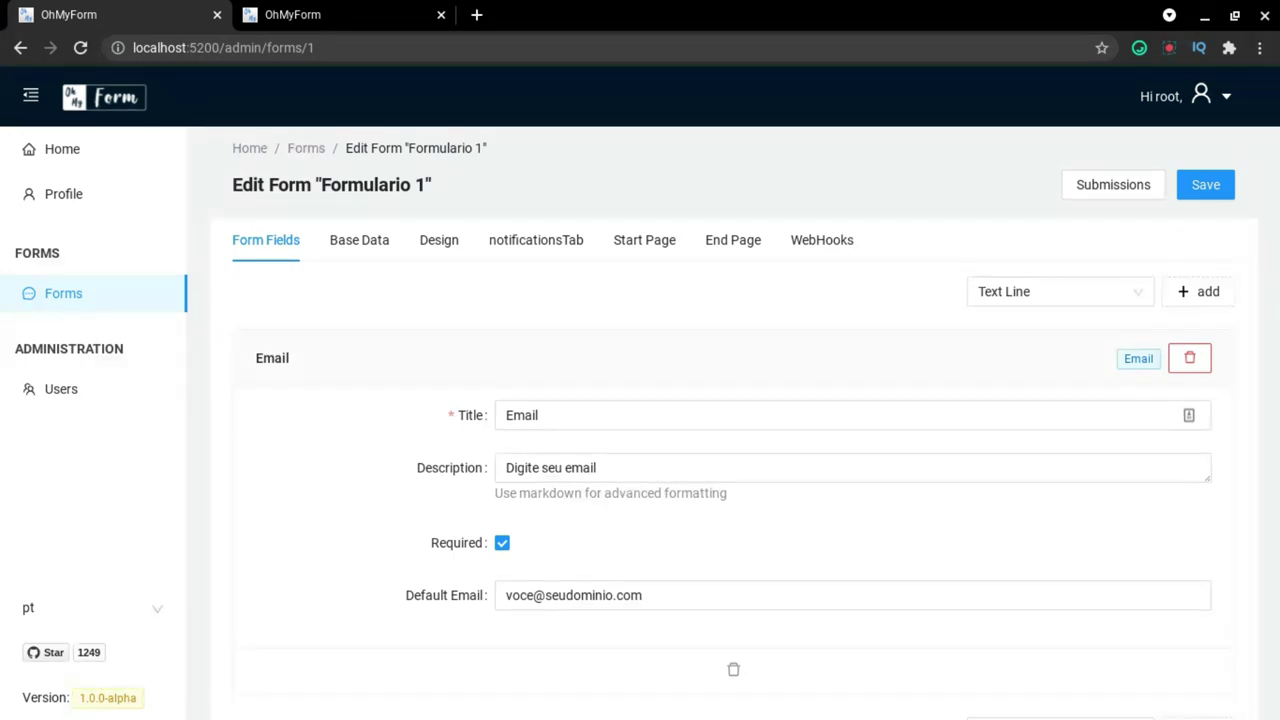
left_click(350, 249)
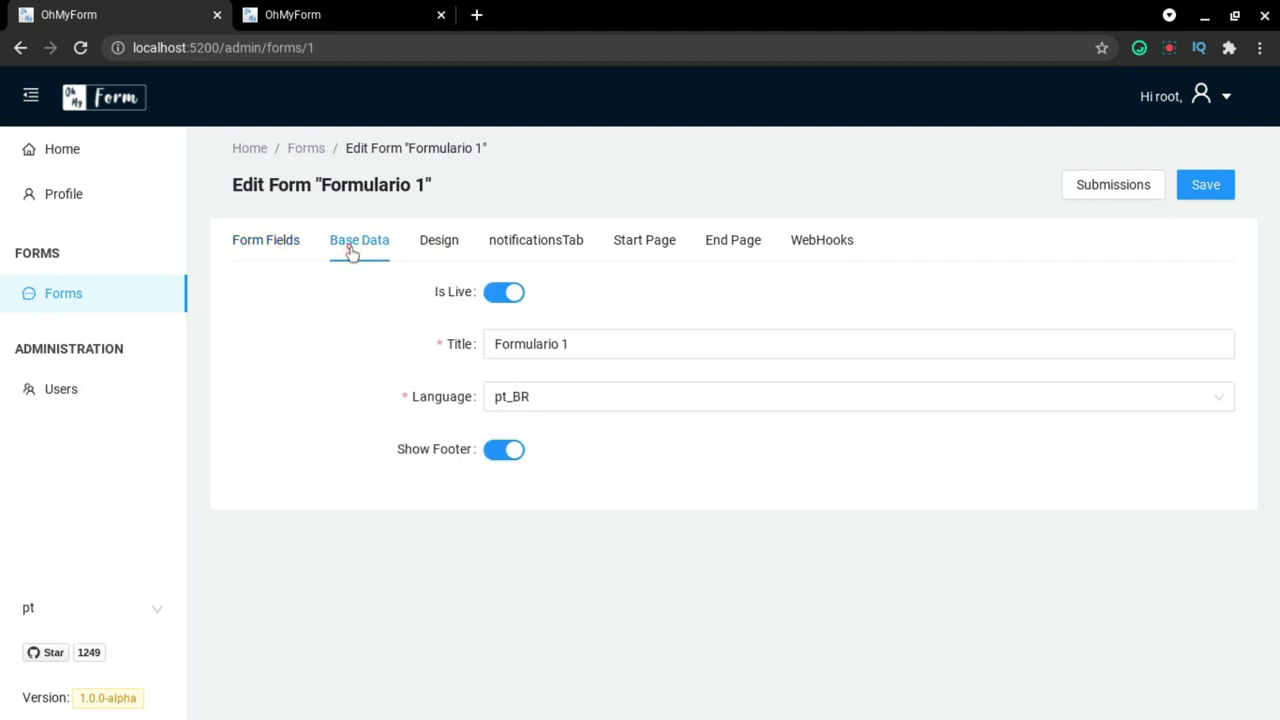
left_click(437, 249)
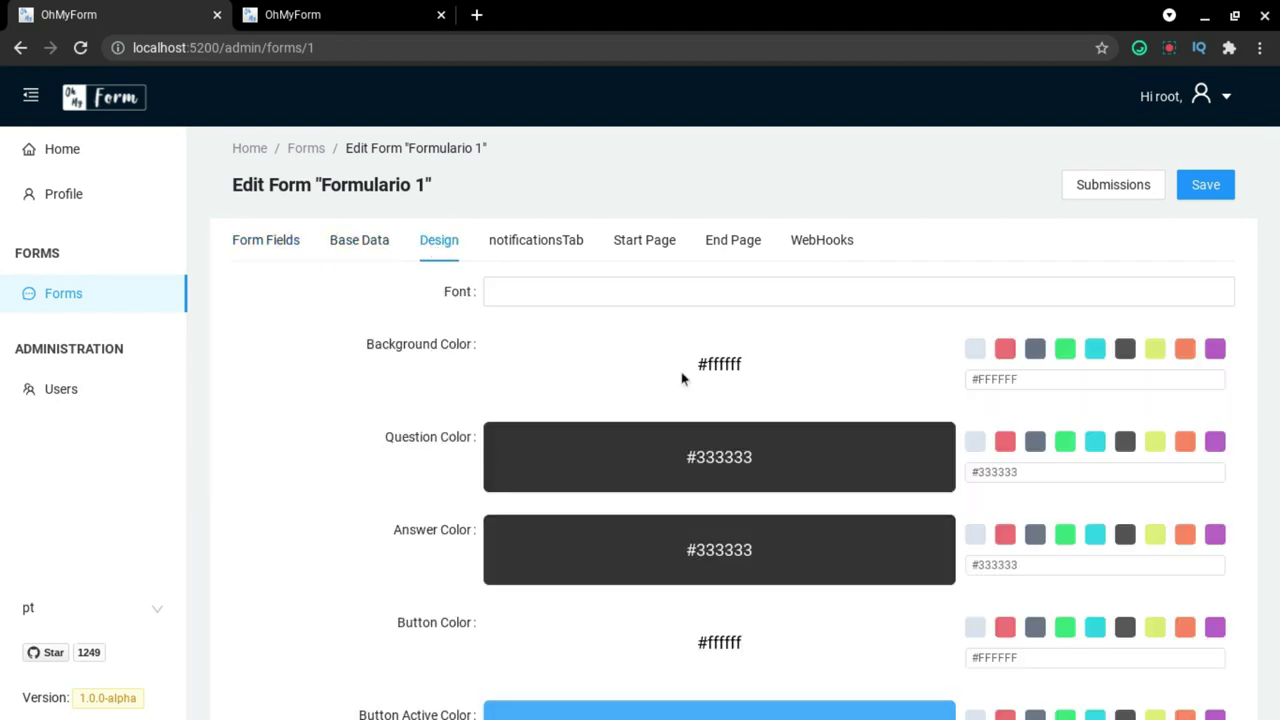
scroll(682, 378, "down", 2)
scroll(683, 374, "up", 2)
left_click(545, 250)
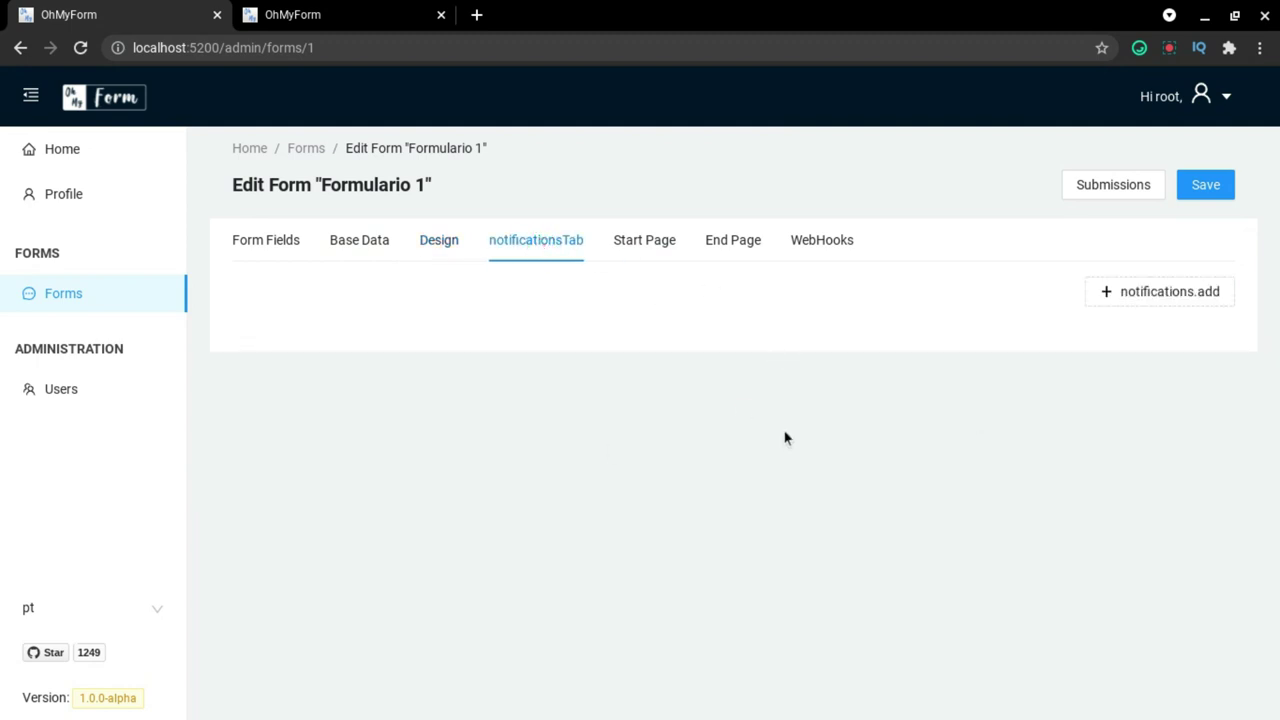
left_click(662, 246)
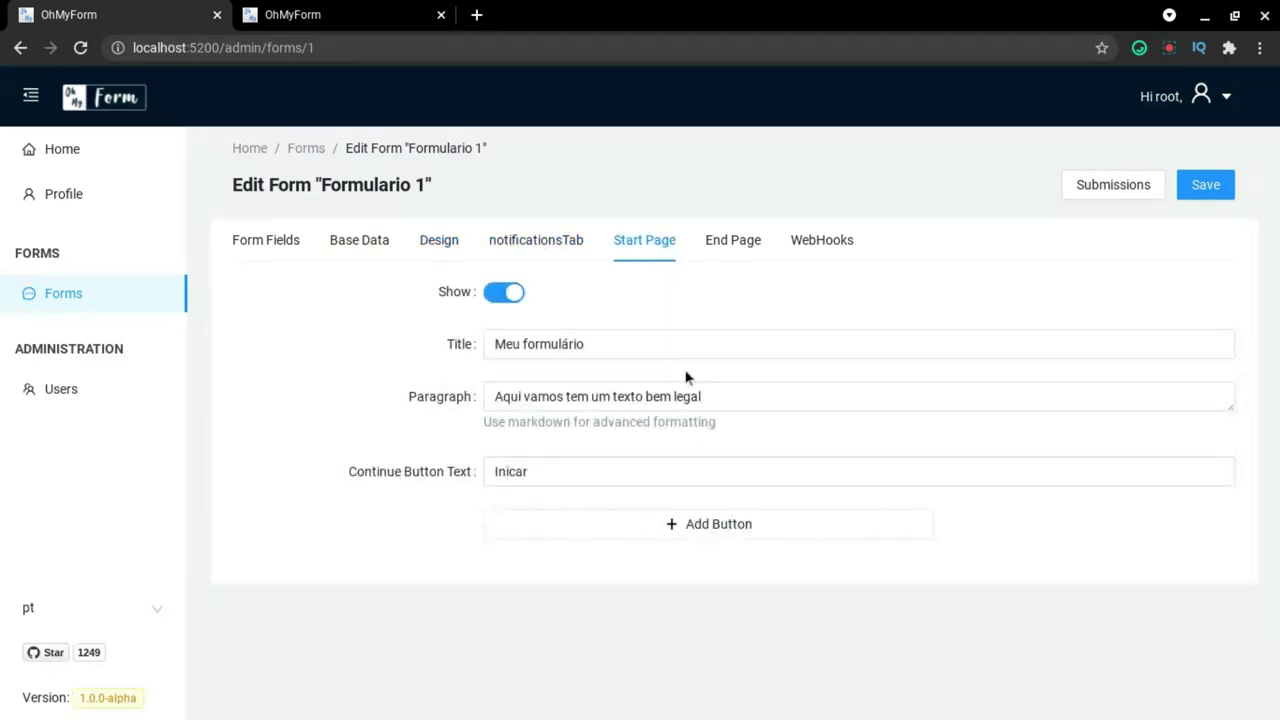
left_click(723, 256)
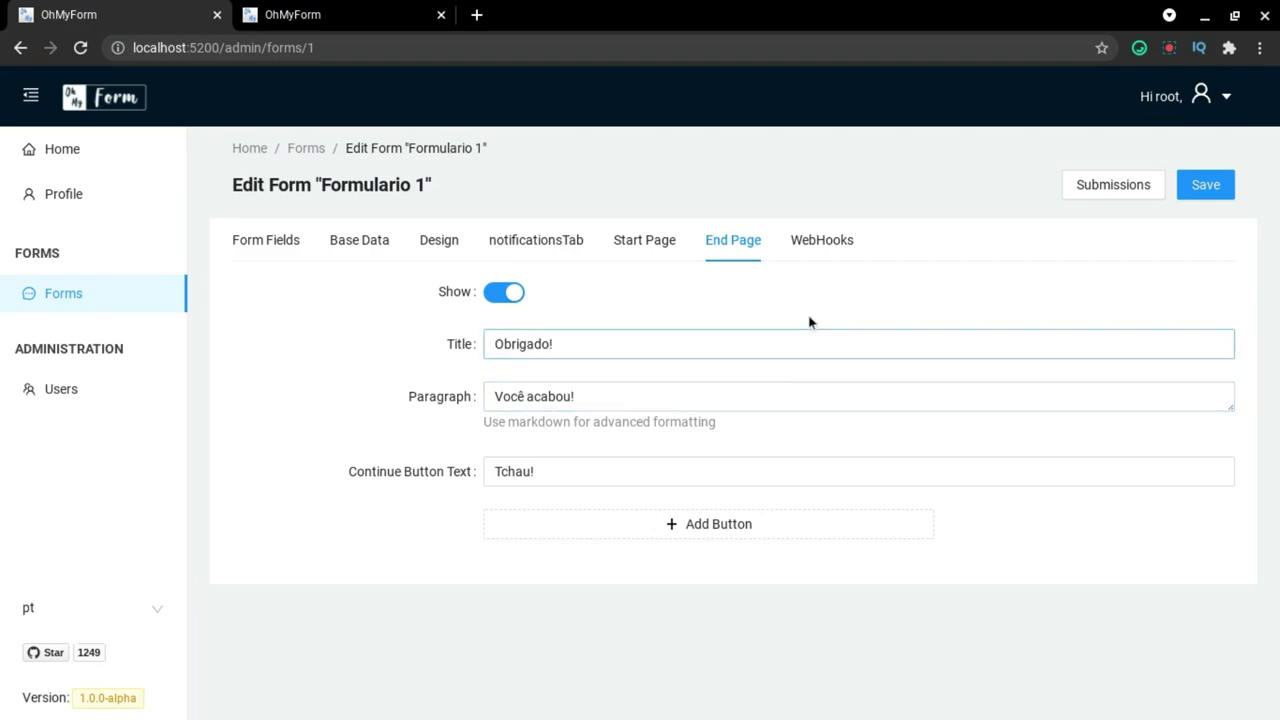
left_click(826, 238)
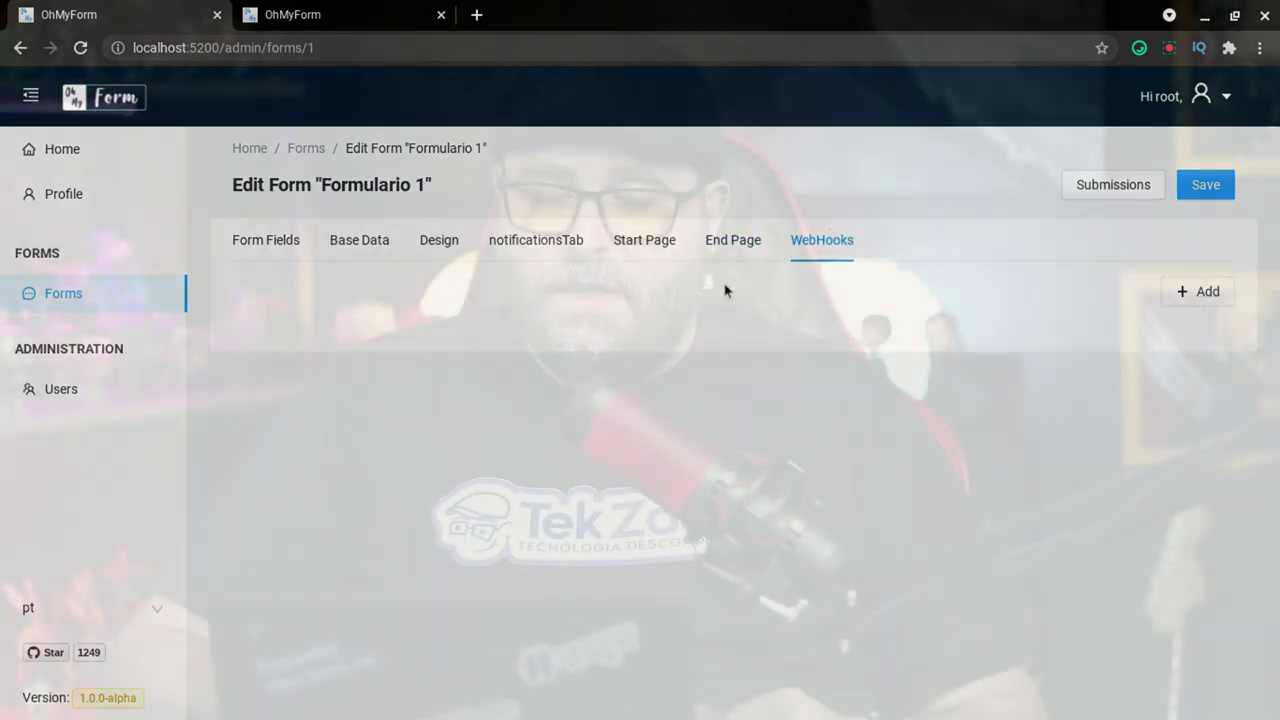